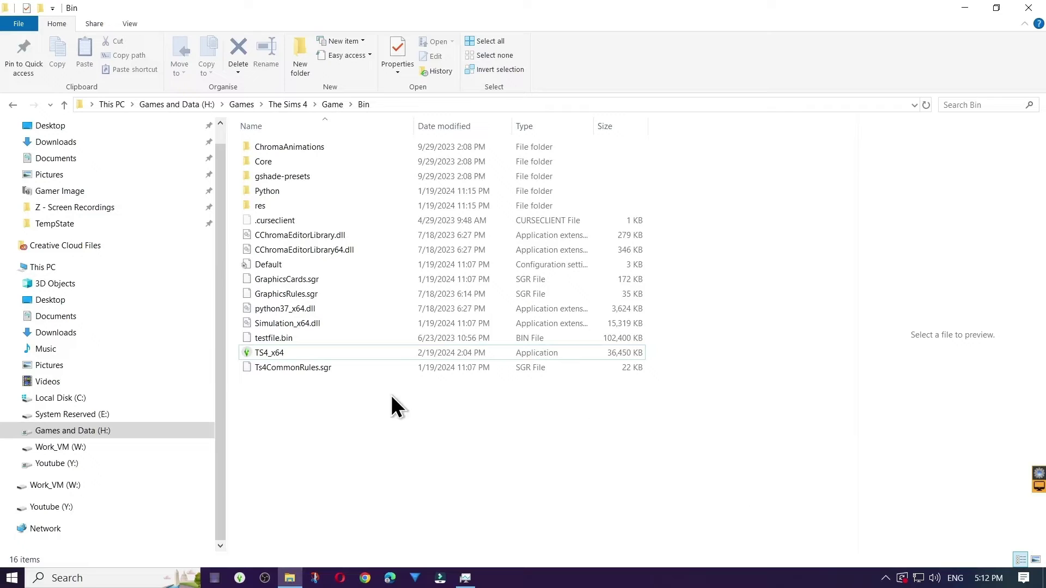
- Launch TS4_x64, dismiss the Origin error, and open Windows Settings
{"action": "double_click", "coordinate": [277, 352]}
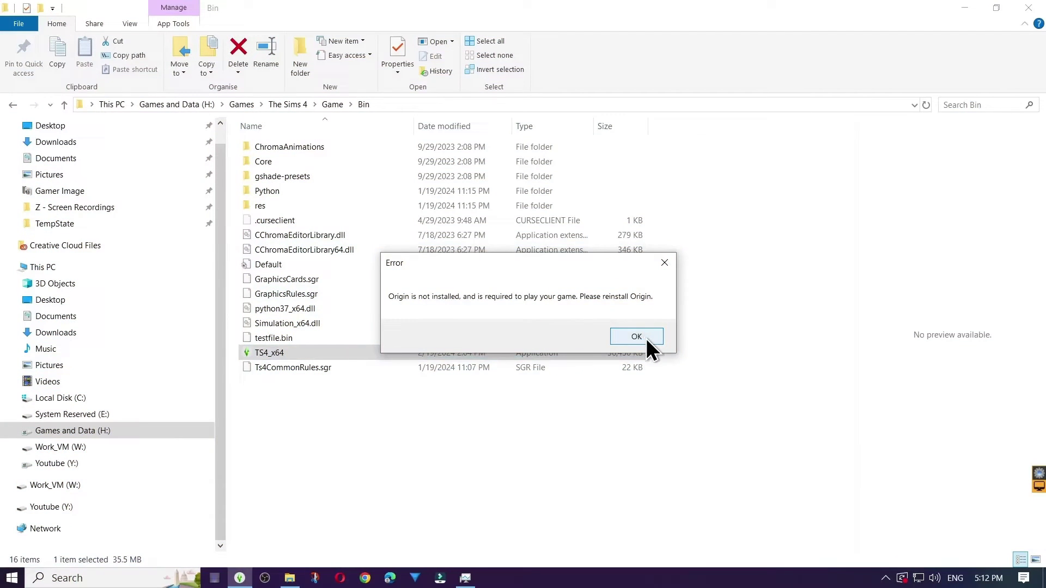
{"action": "left_click", "coordinate": [646, 338]}
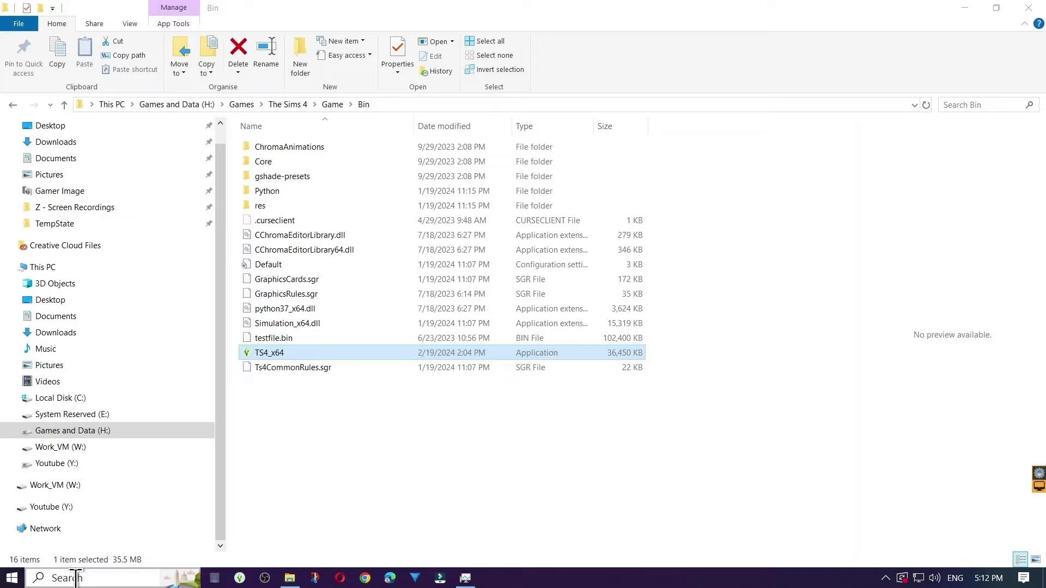
{"action": "left_click", "coordinate": [75, 578]}
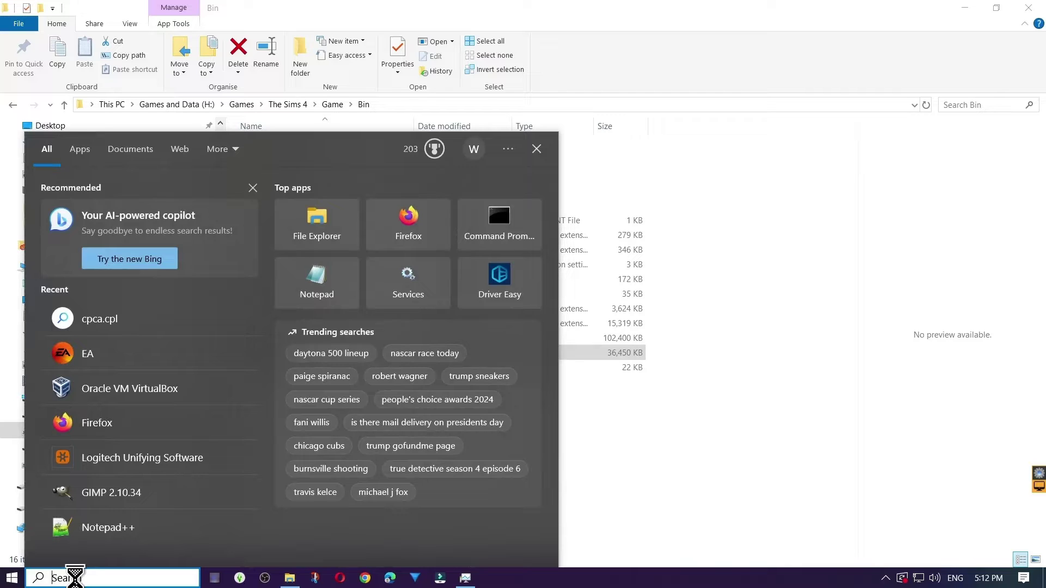
{"action": "type", "text": "settings"}
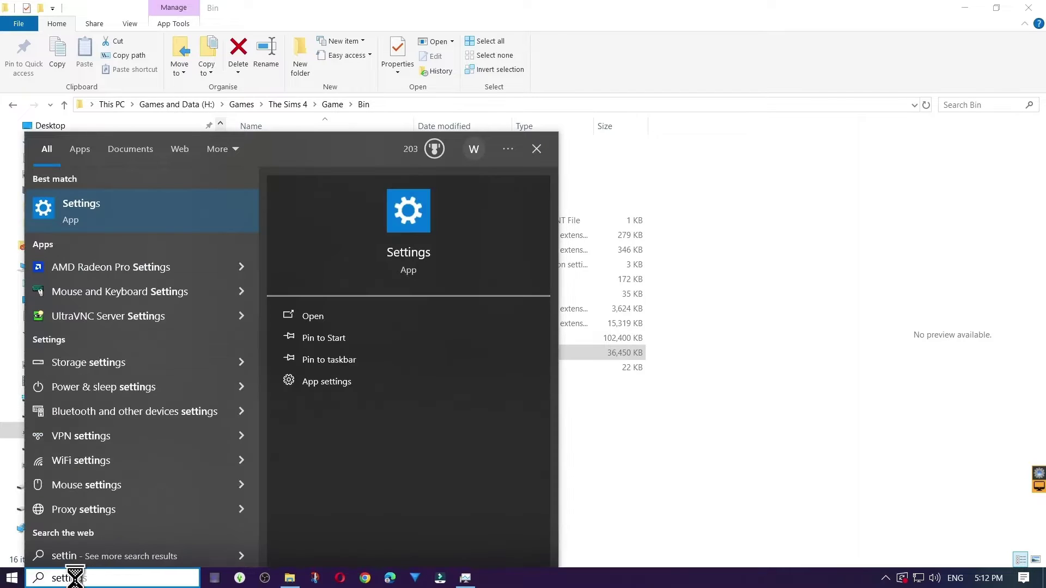
{"action": "key", "text": "Return"}
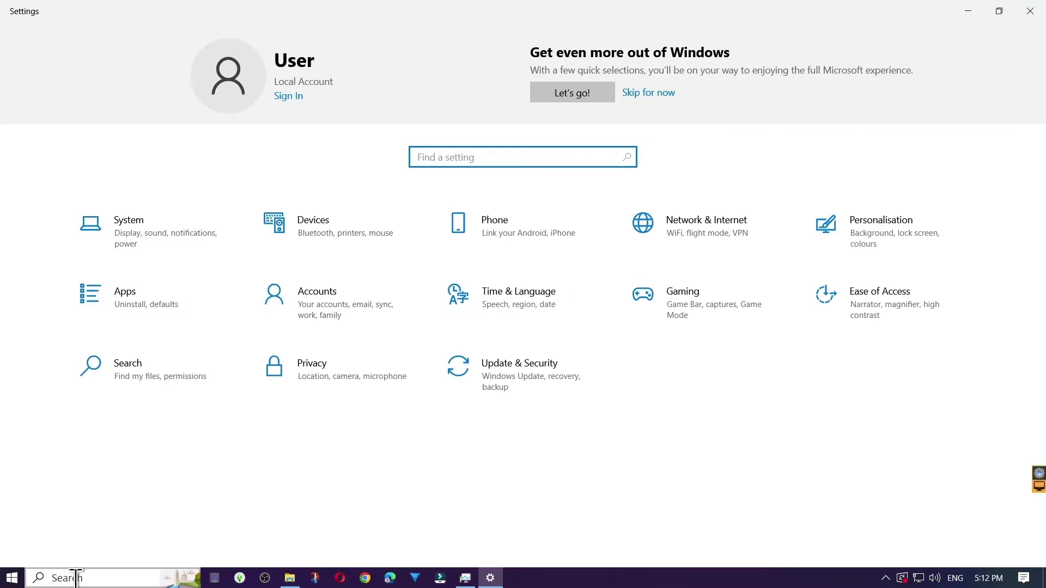
- Find 'antivirus' in Settings and open Virus & threat protection, showing Avast turned on
{"action": "type", "text": "a"}
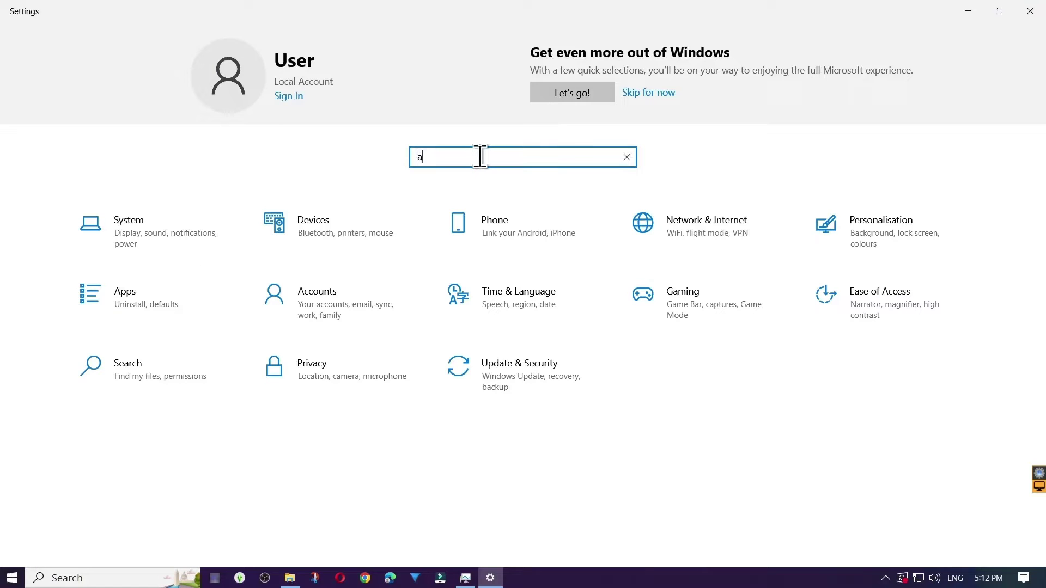
{"action": "type", "text": "ntivirus"}
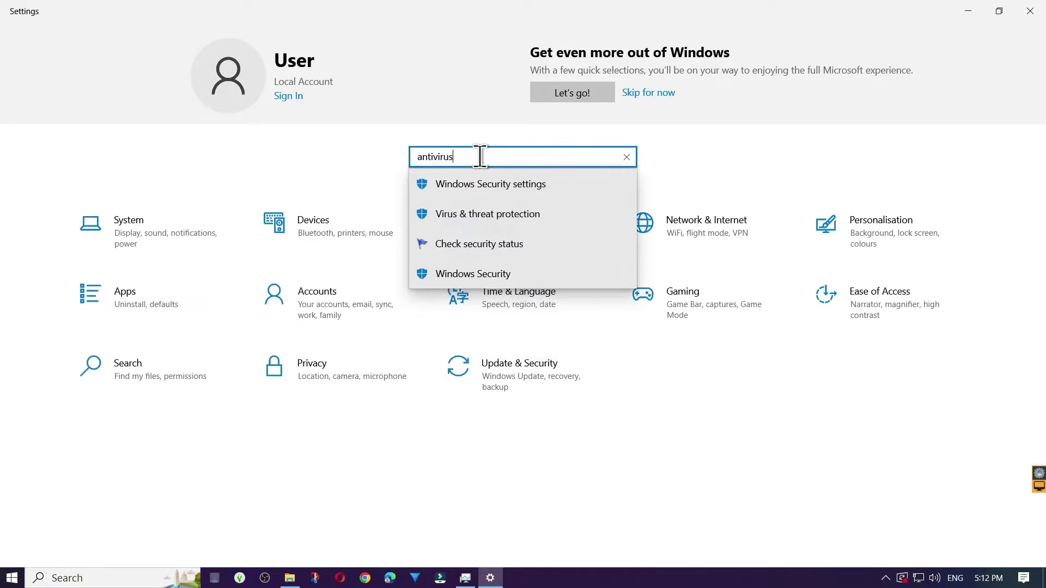
{"action": "left_click", "coordinate": [480, 221]}
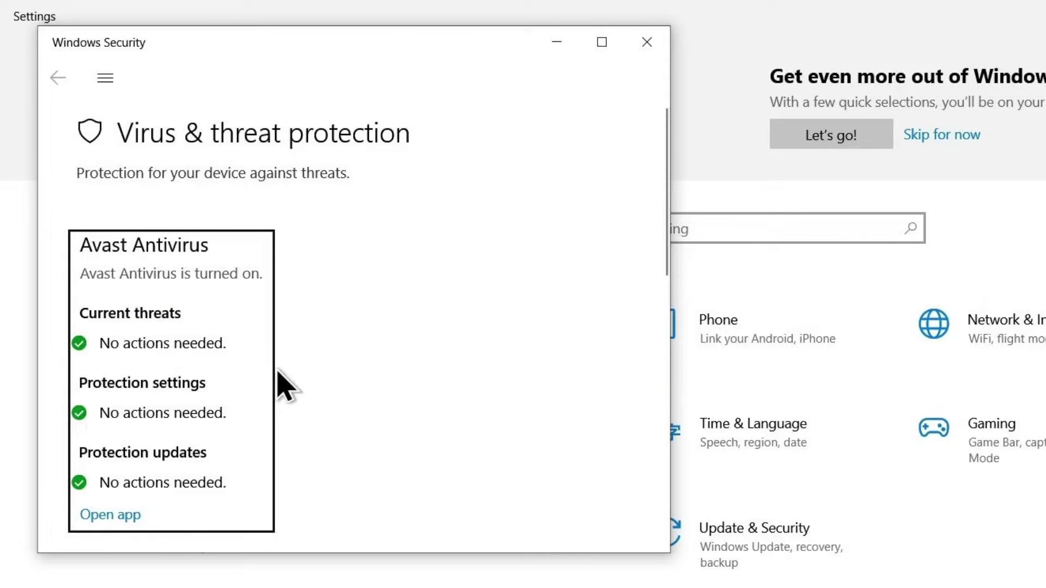
{"action": "scroll", "coordinate": [100, 402], "scroll_direction": "down", "scroll_amount": 3}
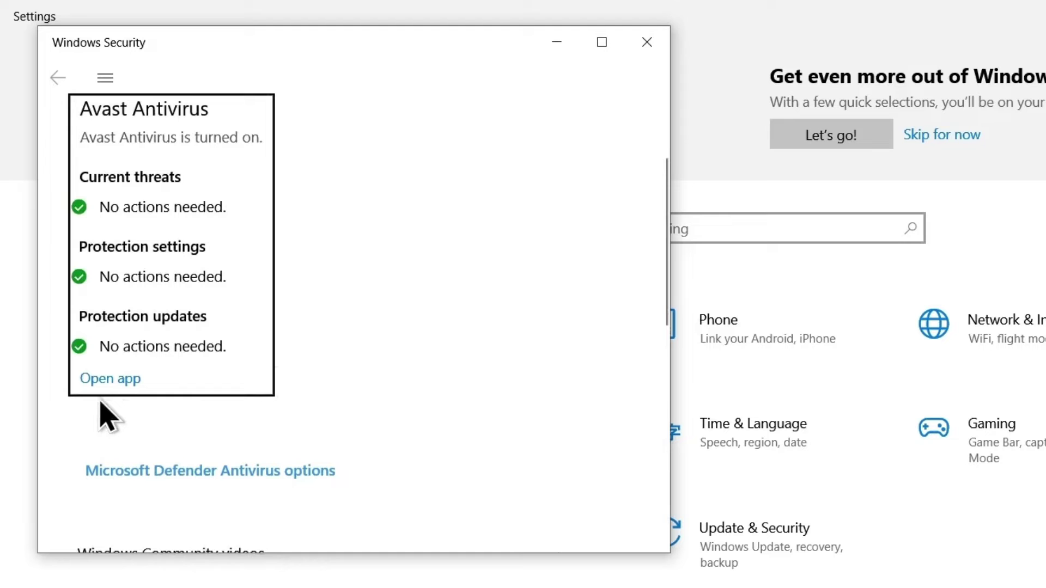
- Open Avast Free Antivirus and start adding a new exception under Settings > Exceptions
{"action": "left_click", "coordinate": [118, 381]}
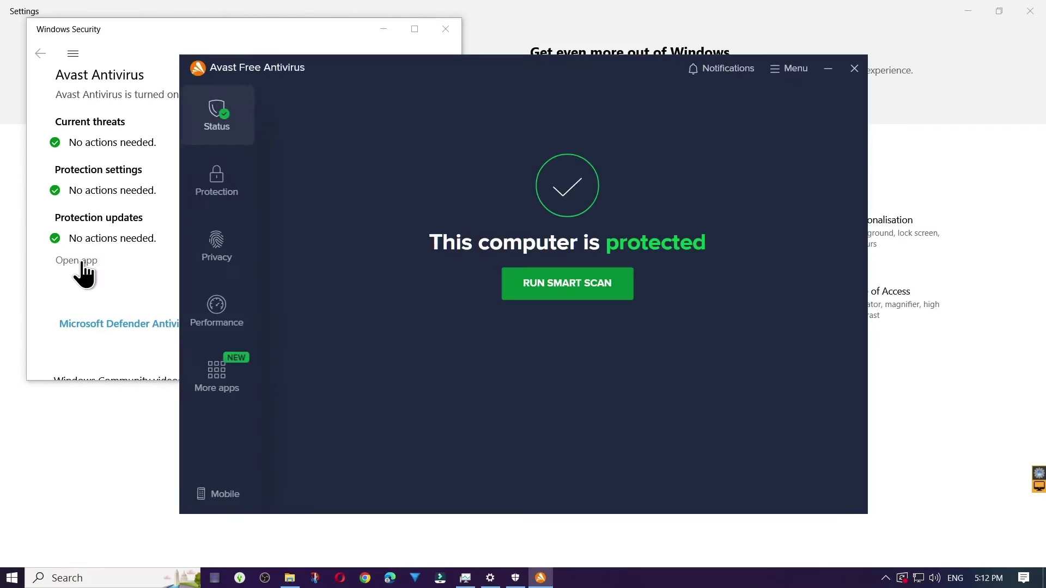
{"action": "left_click", "coordinate": [793, 66]}
{"action": "left_click", "coordinate": [646, 228]}
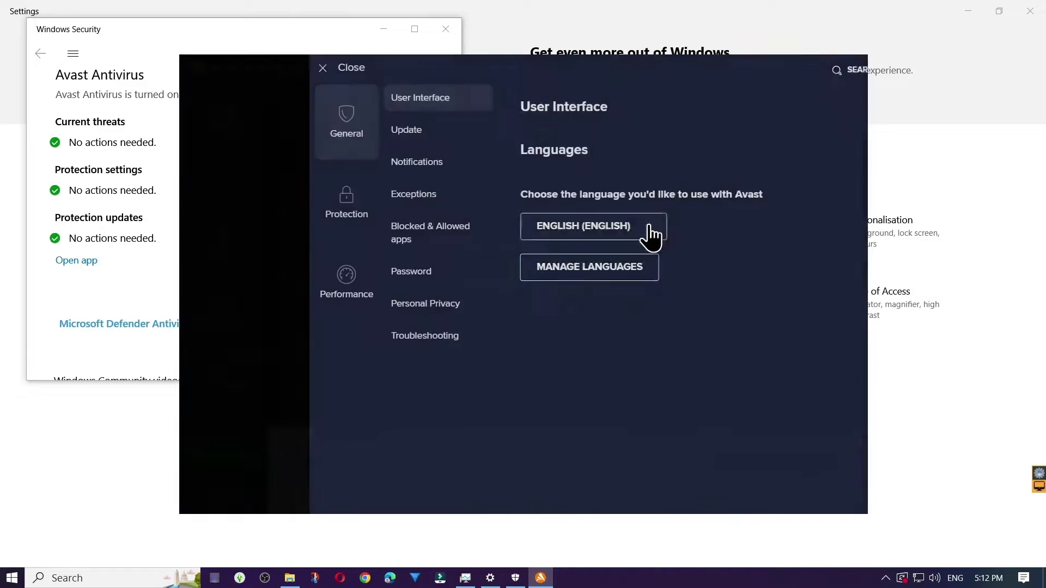
{"action": "left_click", "coordinate": [388, 197]}
{"action": "left_click", "coordinate": [544, 183]}
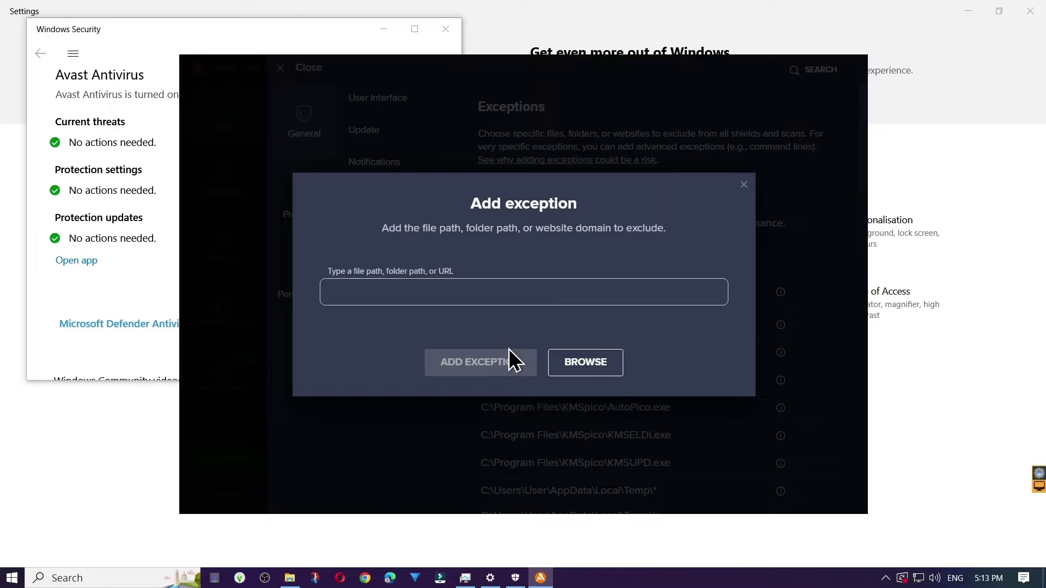
{"action": "left_click", "coordinate": [506, 294]}
{"action": "type", "text": "H:\\"}
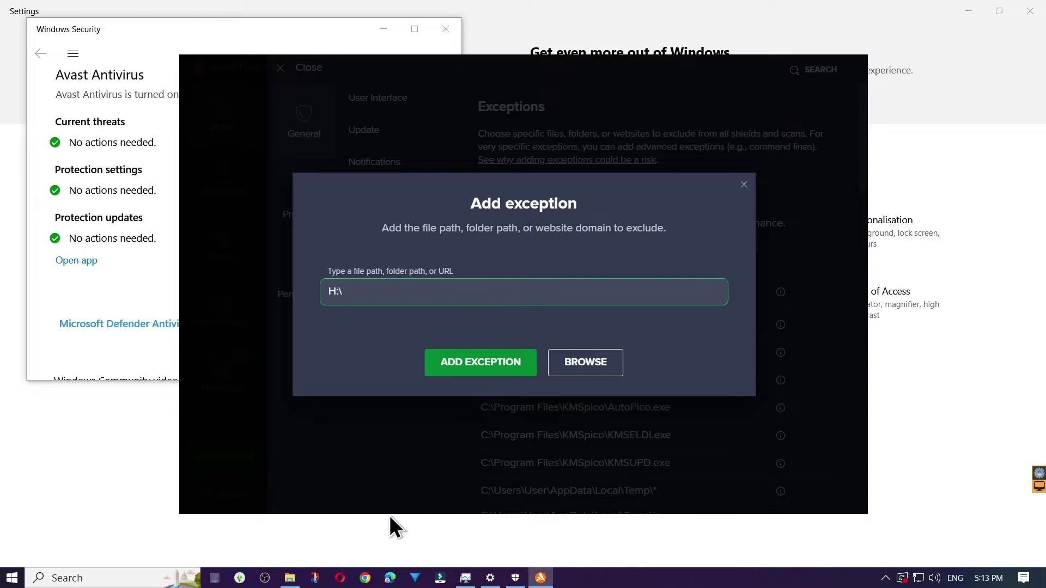
- Grab The Sims 4 folder path from the Bin window, then close the exception dialog and Avast
{"action": "left_click", "coordinate": [289, 578]}
{"action": "left_click", "coordinate": [403, 105]}
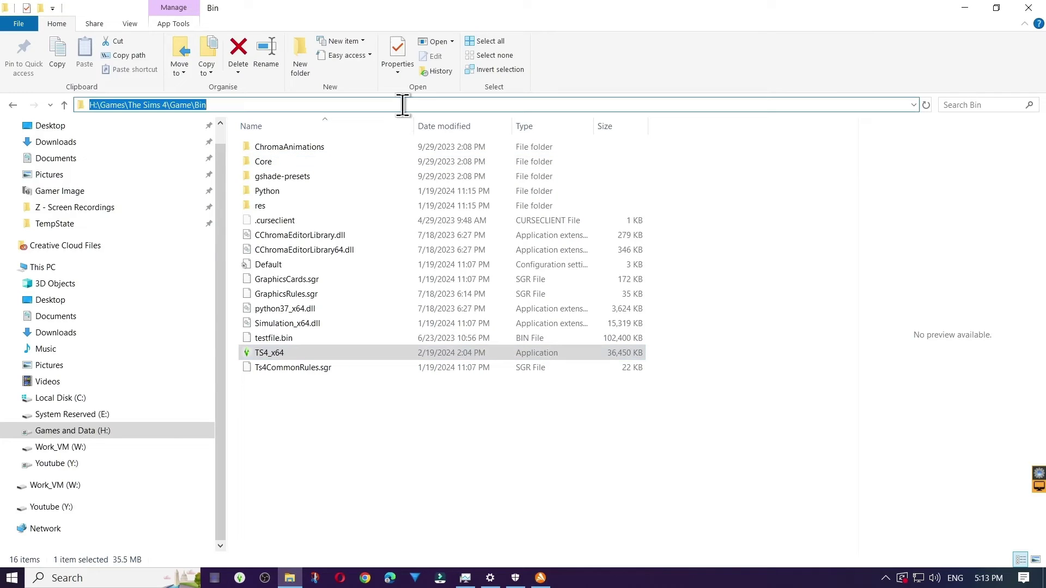
{"action": "key", "text": "ctrl+Left"}
{"action": "key", "text": "ctrl+Left"}
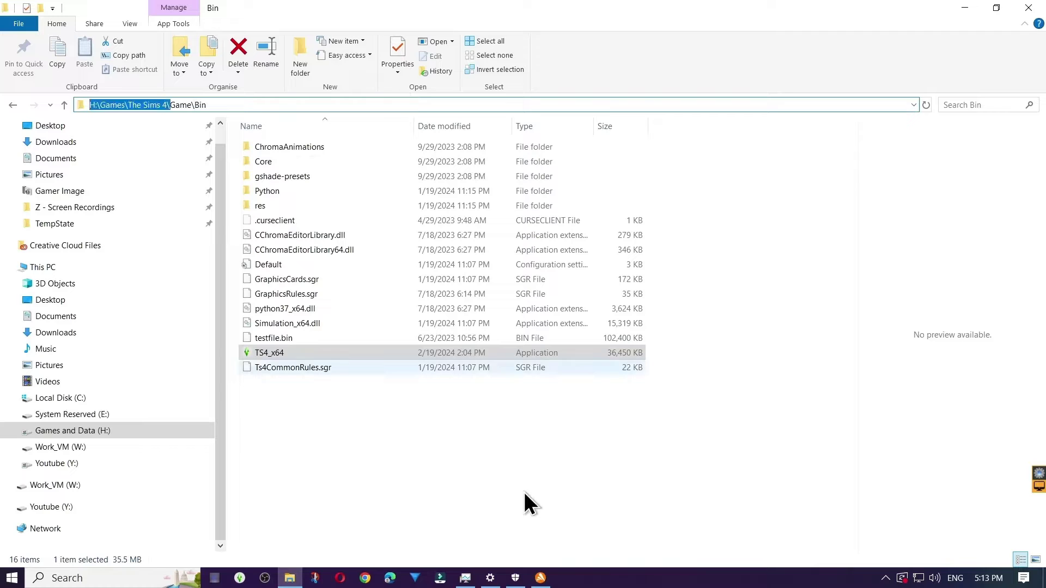
{"action": "left_click", "coordinate": [540, 578]}
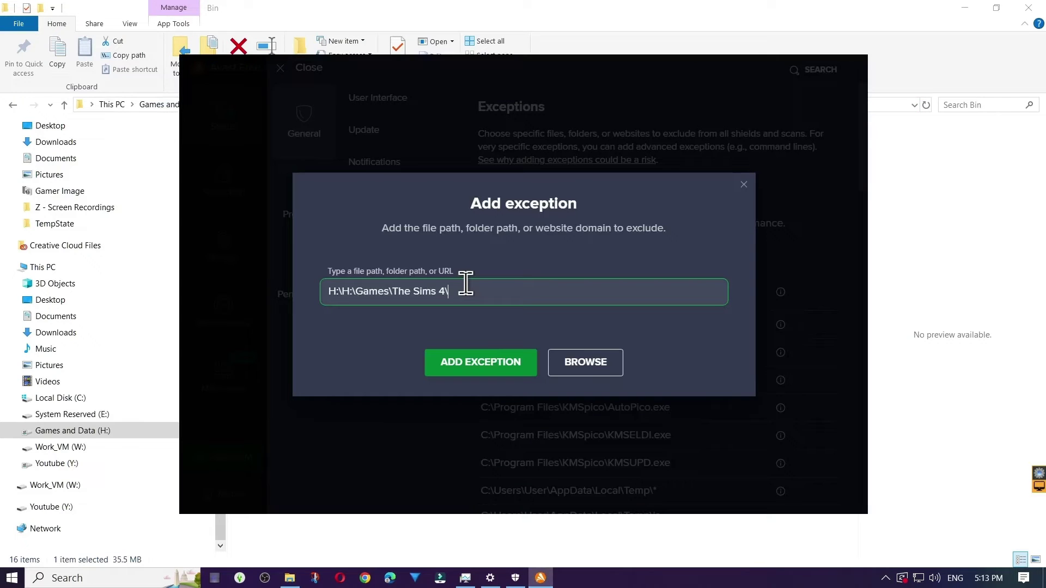
{"action": "left_click", "coordinate": [478, 363]}
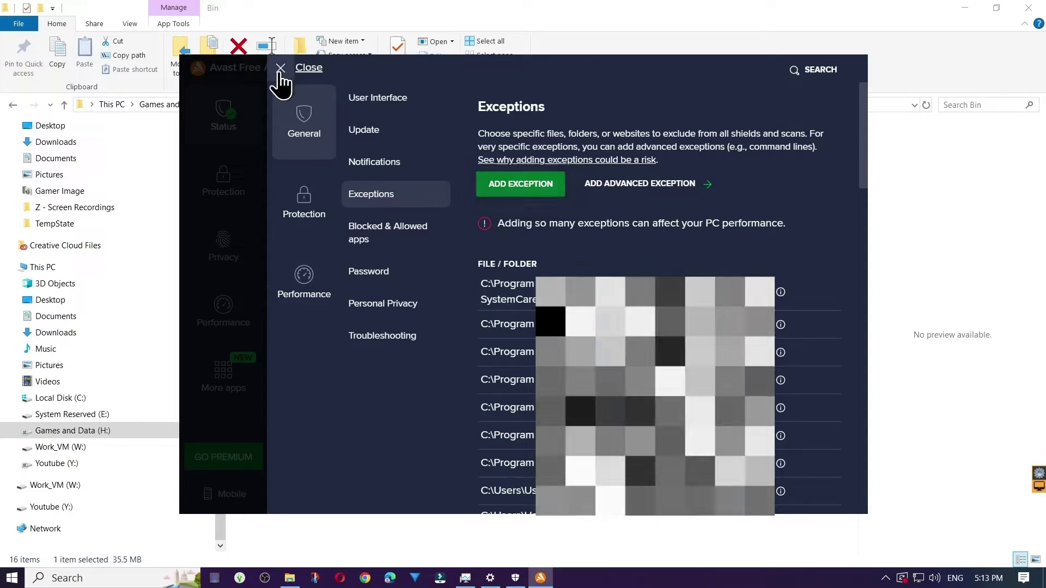
{"action": "left_click", "coordinate": [278, 70]}
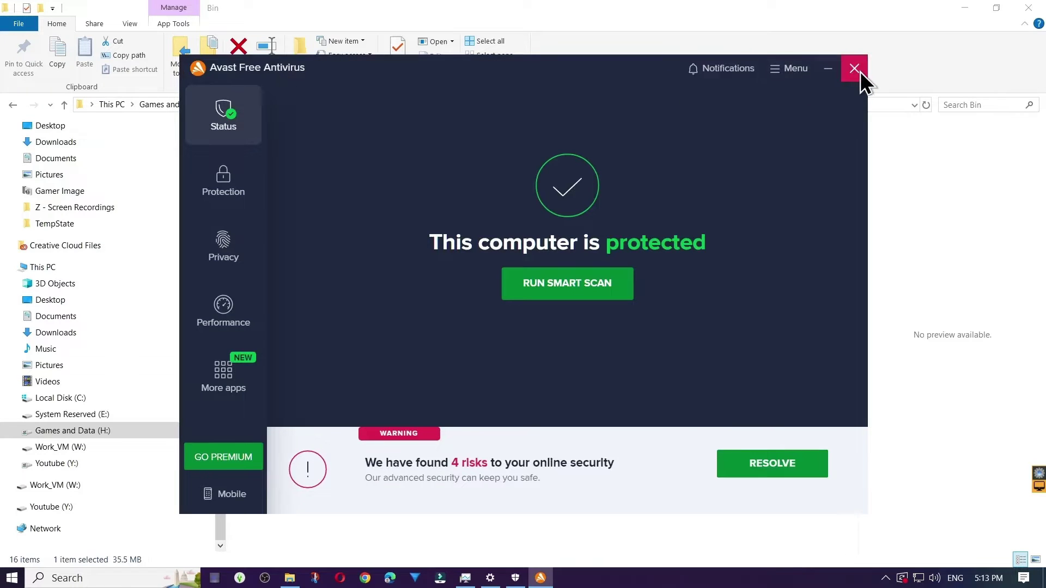
{"action": "left_click", "coordinate": [854, 69]}
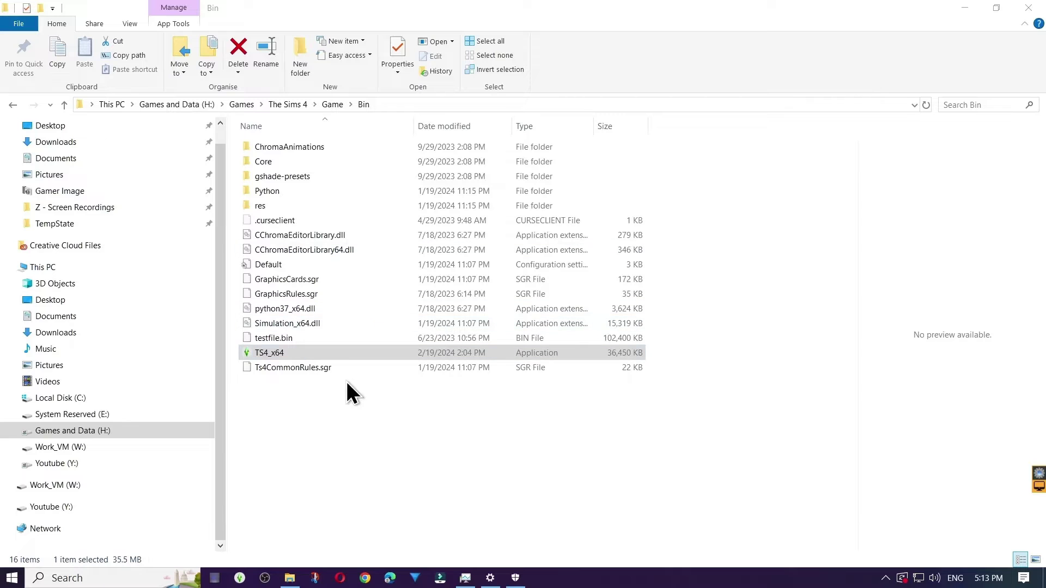
- Relaunch TS4_x64 from the Bin folder, bringing back the Origin-not-installed error
{"action": "double_click", "coordinate": [296, 354]}
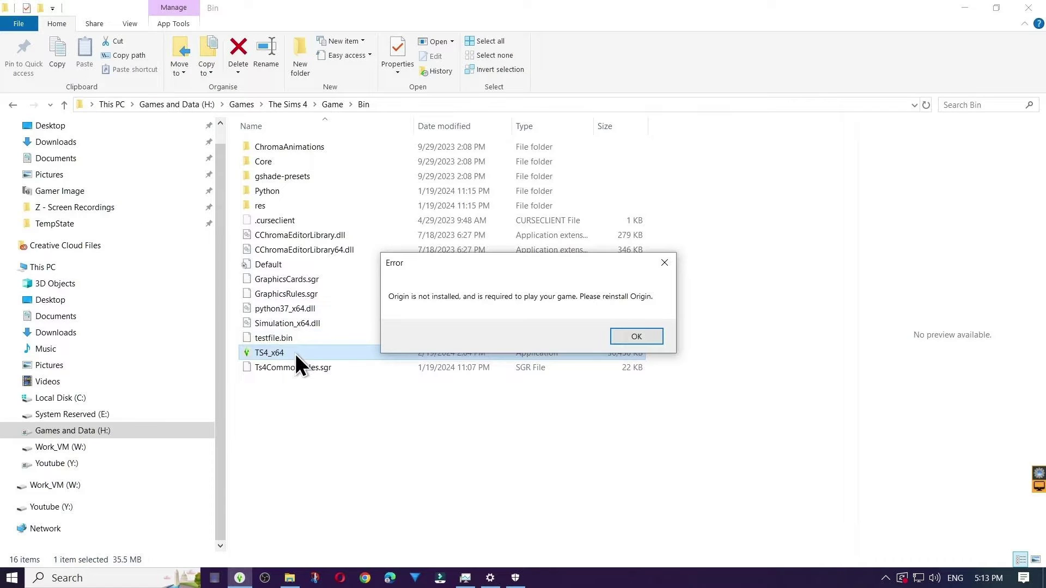
- Open Add or remove programs and filter the installed apps for 'sims'
{"action": "left_click", "coordinate": [120, 578]}
{"action": "type", "text": "add or remove programs"}
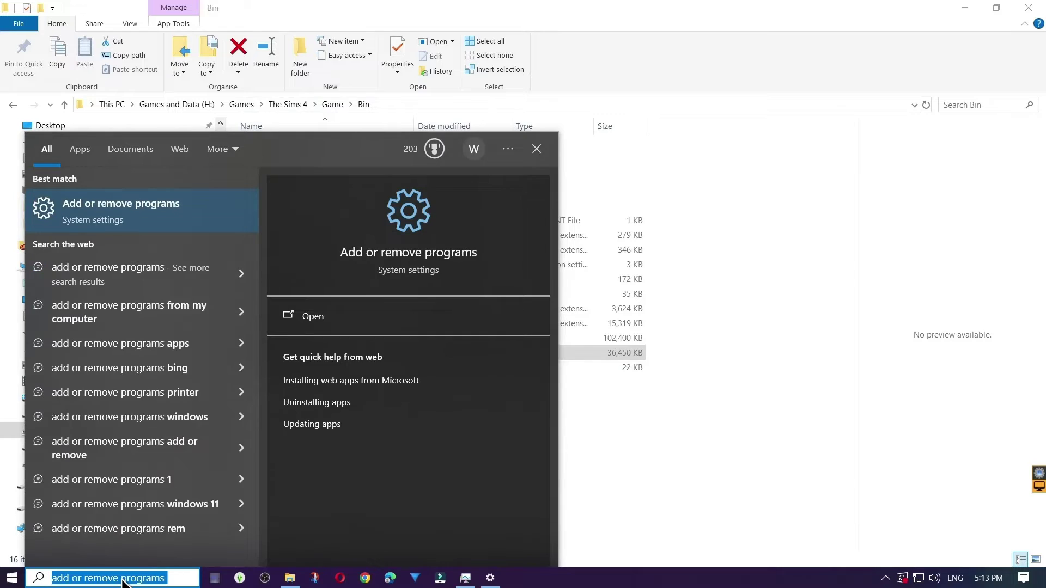
{"action": "key", "text": "Return"}
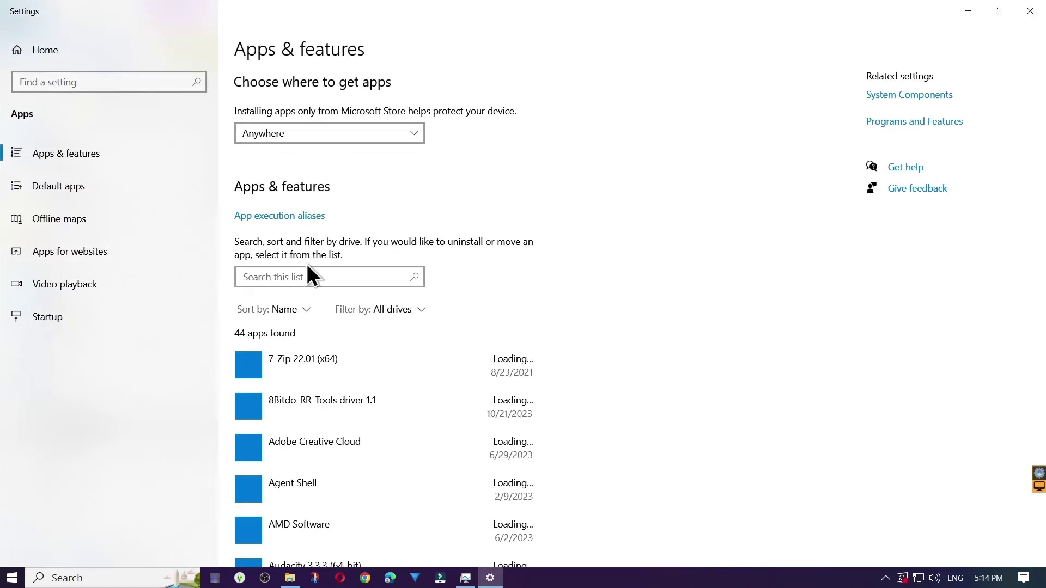
{"action": "left_click", "coordinate": [310, 275]}
{"action": "type", "text": "sims"}
- Uninstall The Sims 4, confirming removal and deletion of all its game files
{"action": "left_click", "coordinate": [300, 392]}
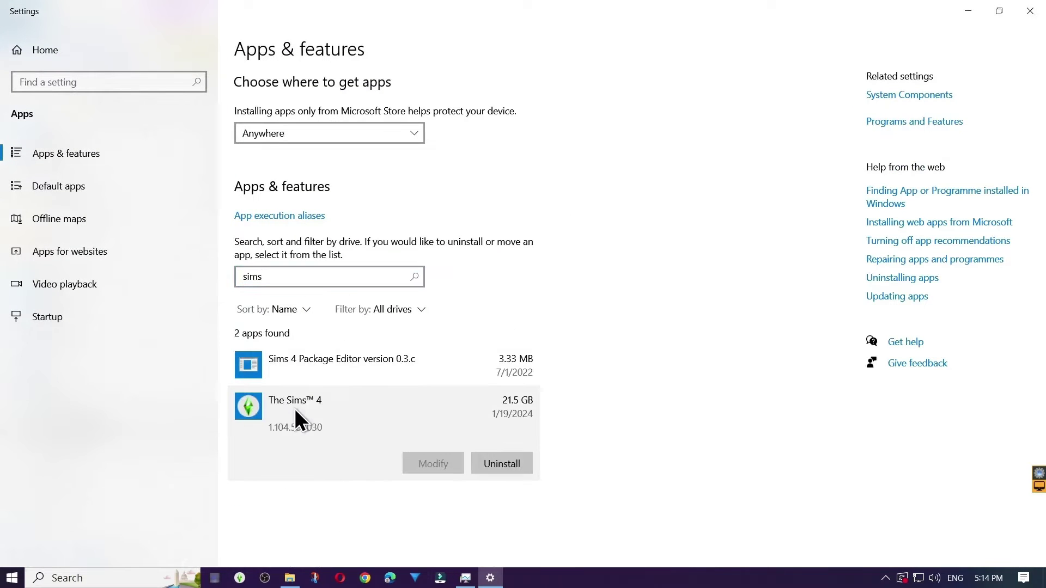
{"action": "left_click", "coordinate": [516, 469]}
{"action": "left_click", "coordinate": [573, 435]}
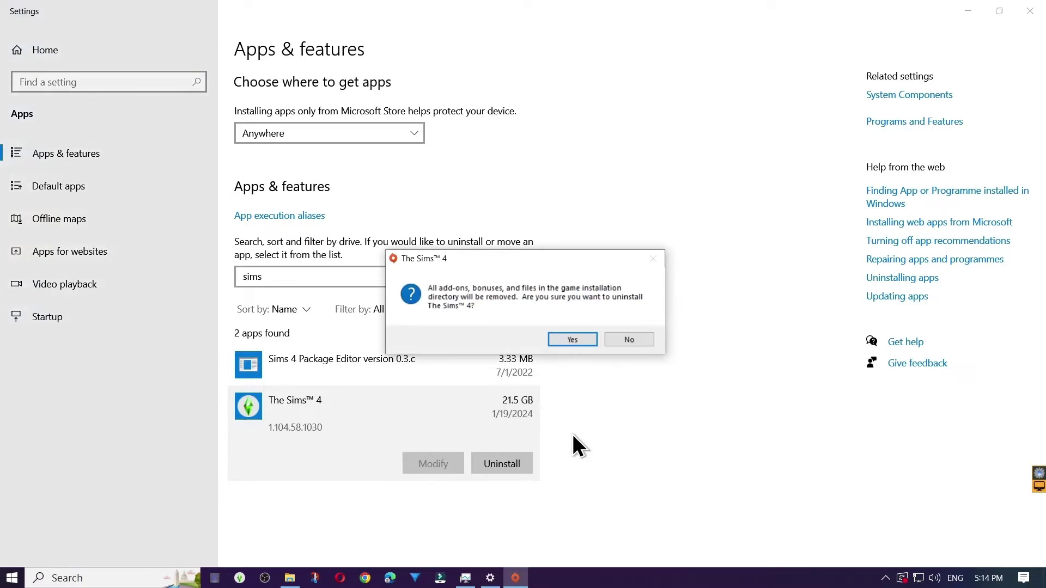
{"action": "left_click", "coordinate": [575, 337]}
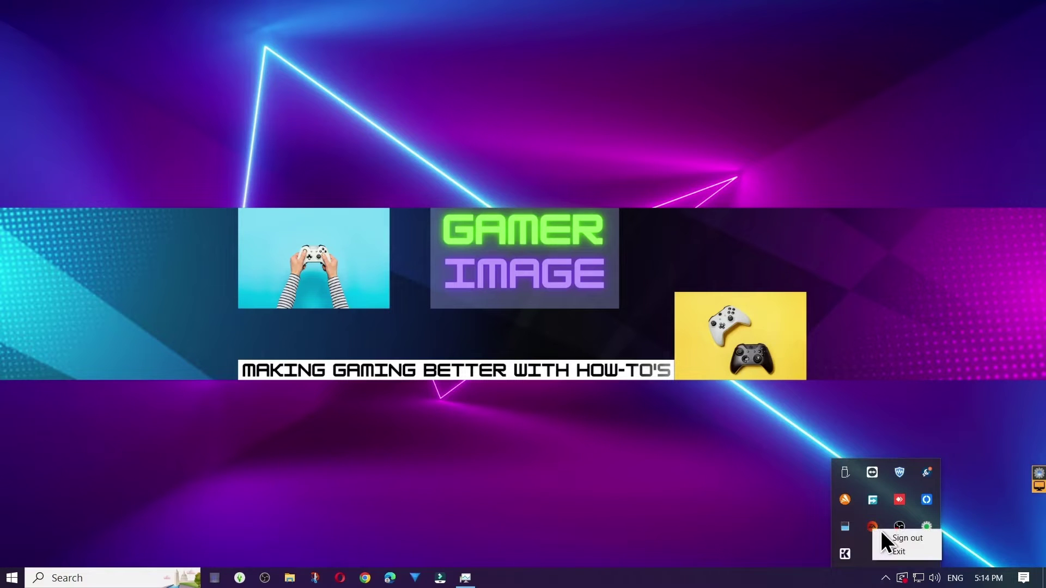
- Quit the running EA app from the tray and relaunch it via Start search for 'ea'
{"action": "left_click", "coordinate": [899, 551]}
{"action": "left_click", "coordinate": [442, 515]}
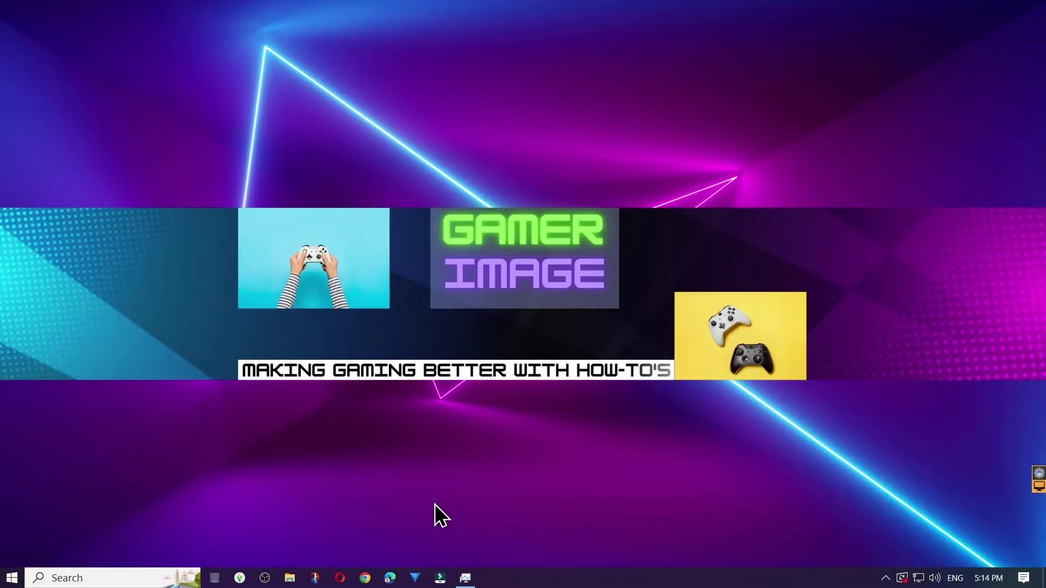
{"action": "left_click", "coordinate": [3, 577]}
{"action": "type", "text": "ea"}
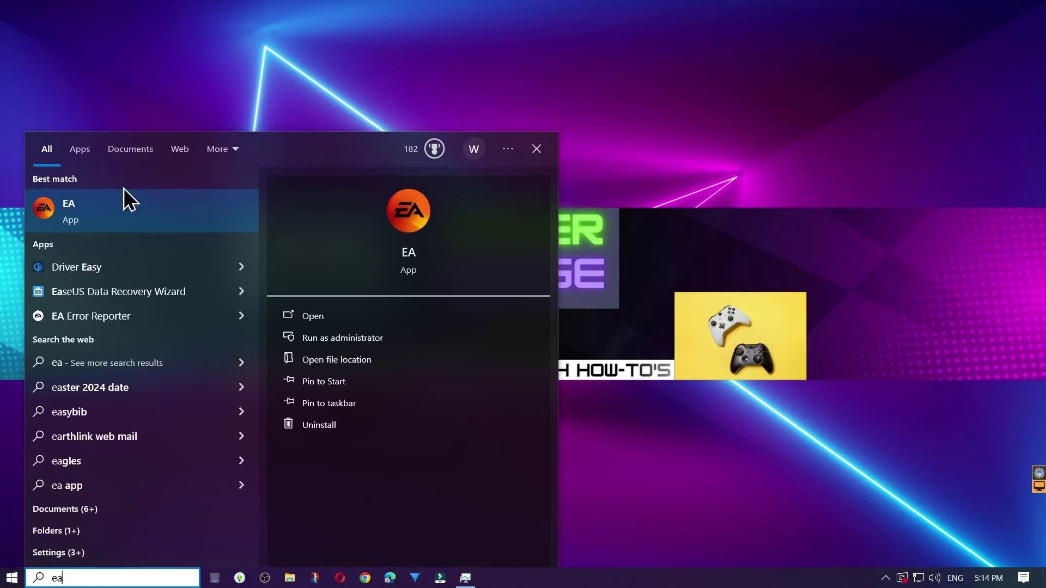
{"action": "left_click", "coordinate": [105, 207]}
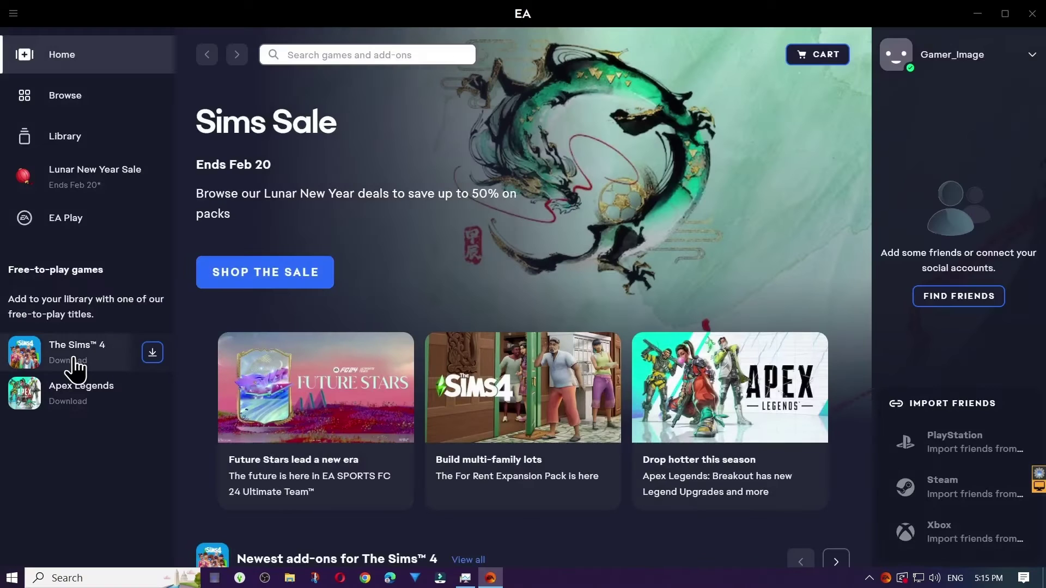
- Start downloading The Sims 4 to H:\Games\The Sims 4, accepting the options and terms
{"action": "left_click", "coordinate": [74, 369]}
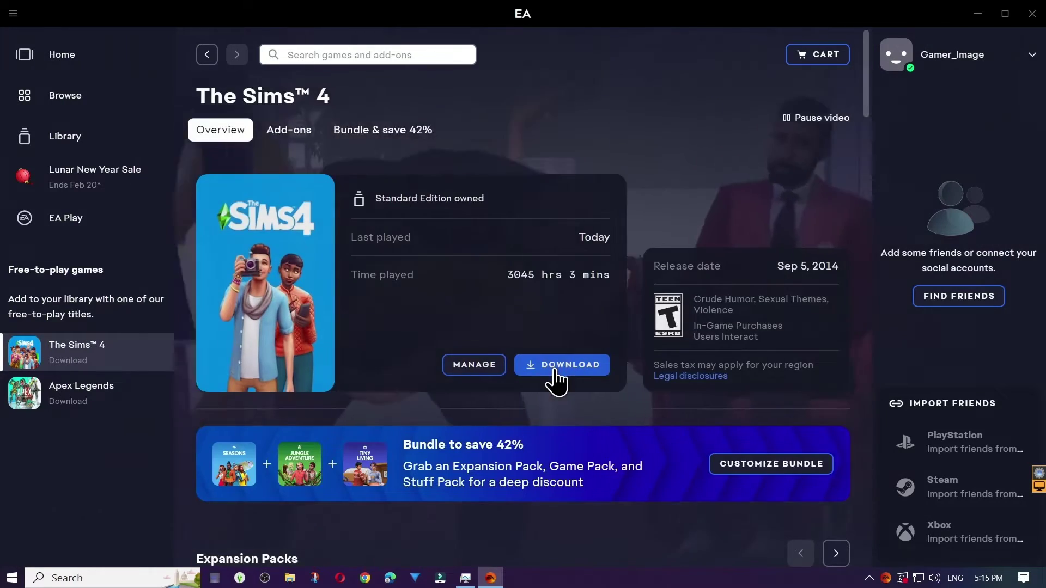
{"action": "left_click", "coordinate": [554, 369]}
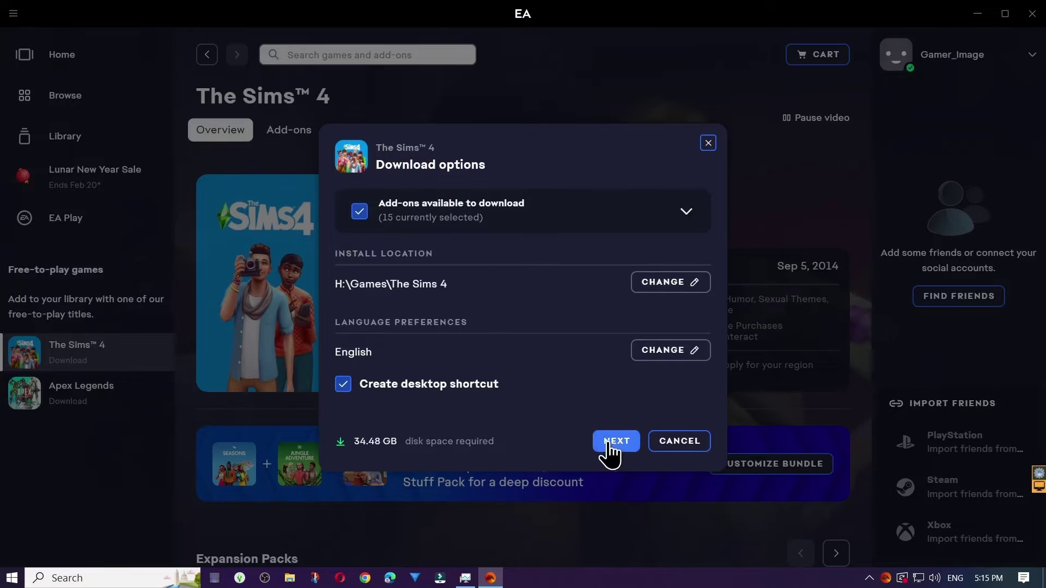
{"action": "left_click", "coordinate": [616, 443]}
{"action": "left_click", "coordinate": [602, 483]}
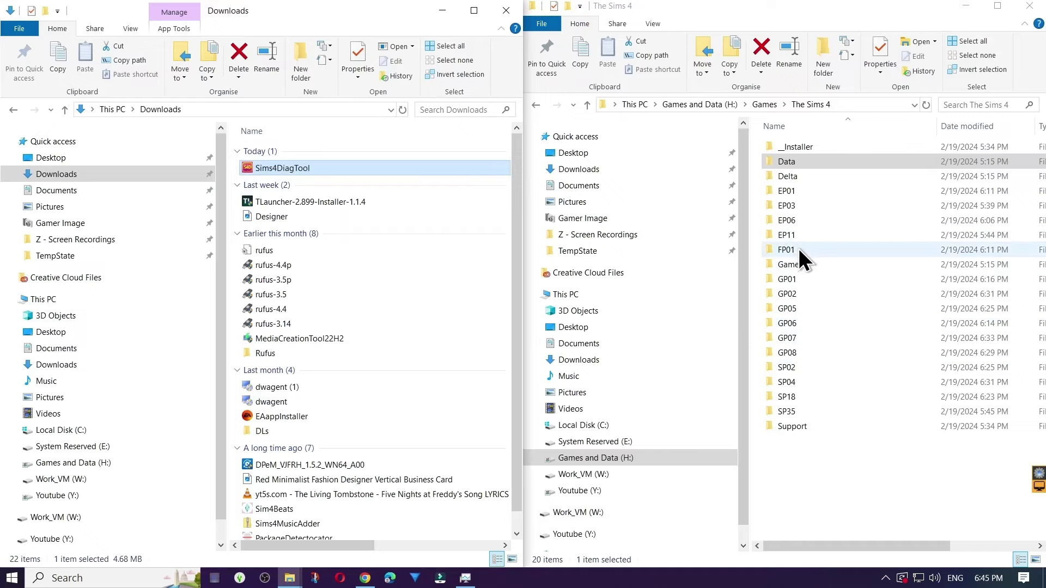
- Open Game\Bin, run TS4_x64, and dismiss the resulting Origin-not-installed error
{"action": "double_click", "coordinate": [795, 265]}
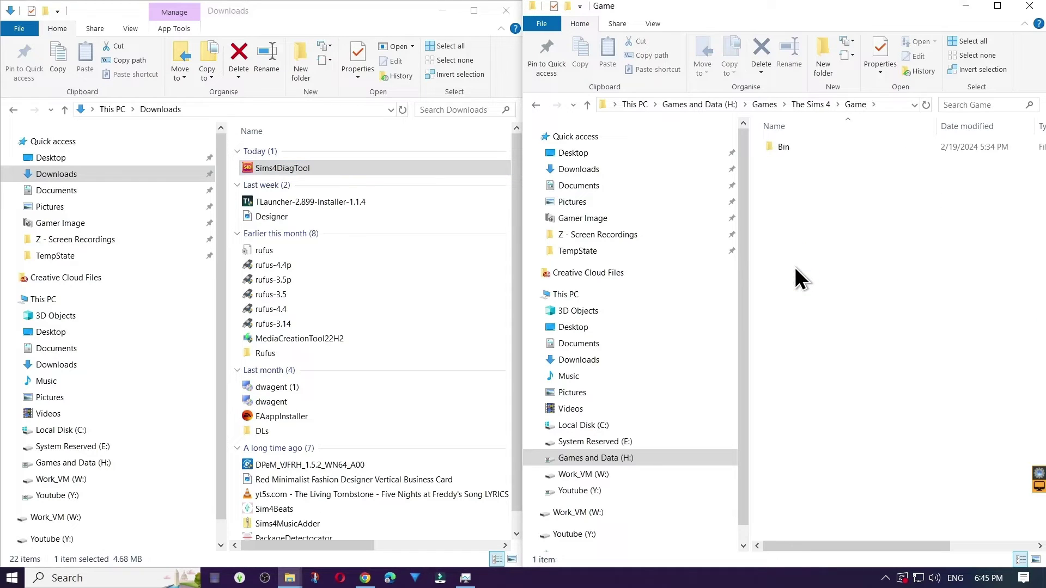
{"action": "double_click", "coordinate": [778, 146]}
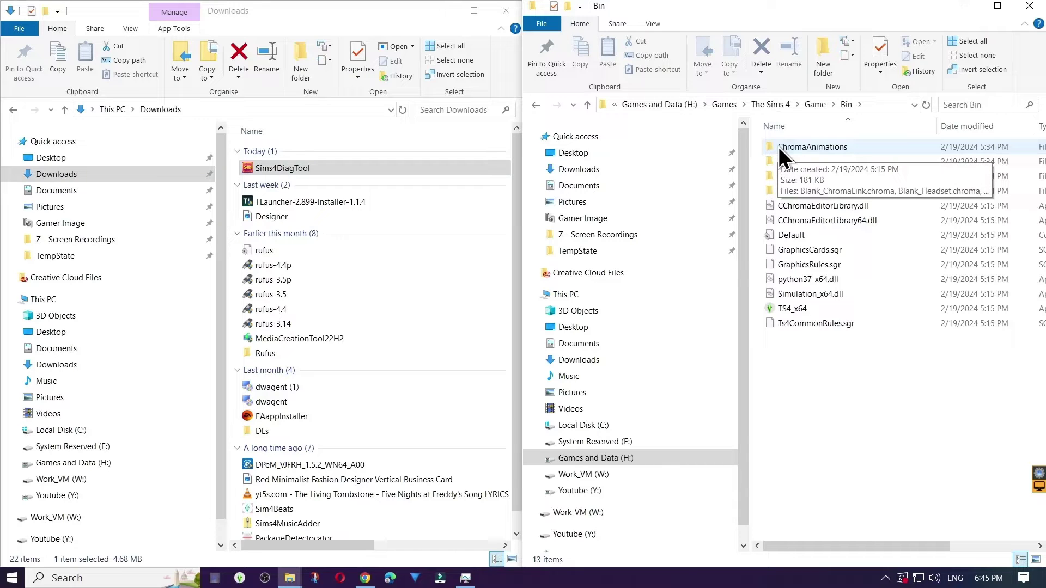
{"action": "double_click", "coordinate": [803, 308]}
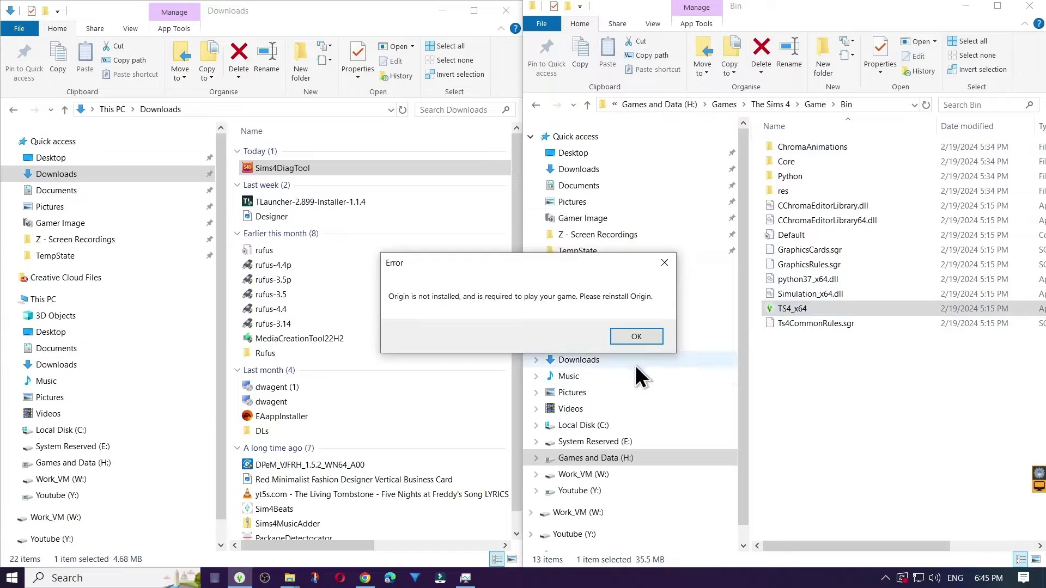
{"action": "left_click", "coordinate": [638, 338]}
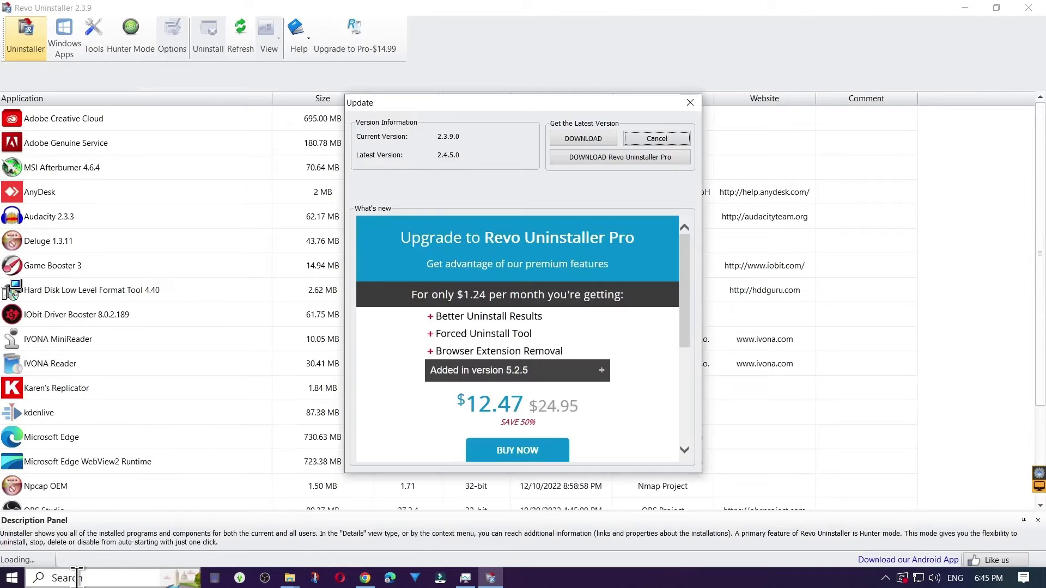
- Dismiss Revo's update prompt, search programs for 'ea app' (0 found), then clear the search
{"action": "left_click", "coordinate": [657, 141]}
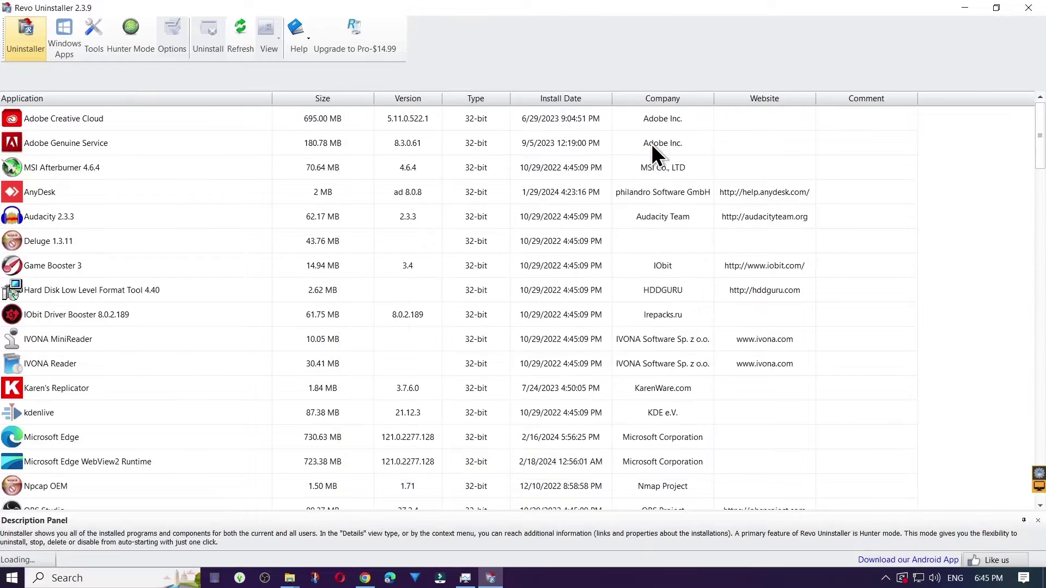
{"action": "left_click", "coordinate": [180, 198]}
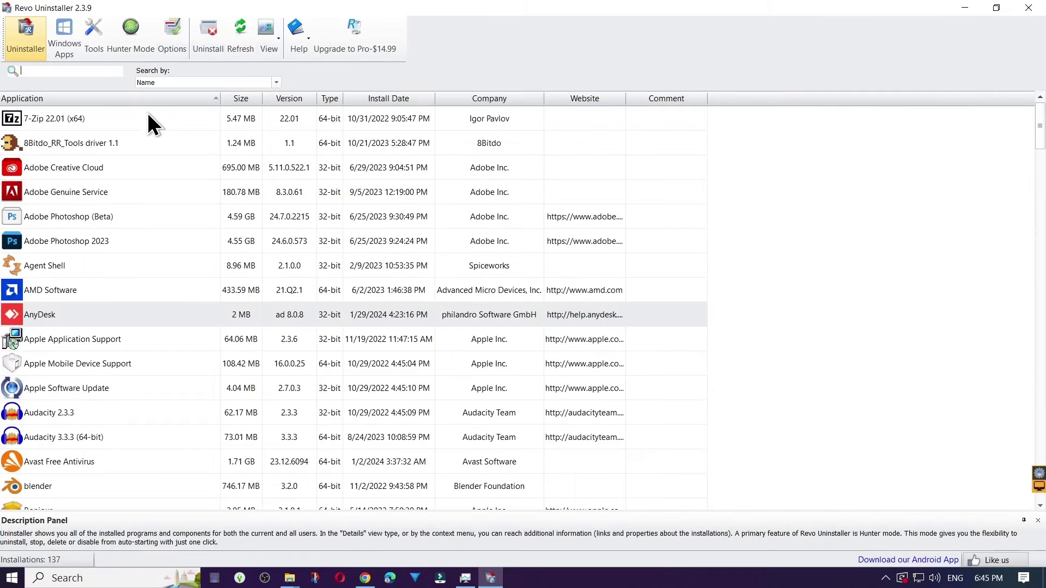
{"action": "left_click", "coordinate": [89, 72]}
{"action": "type", "text": "a"}
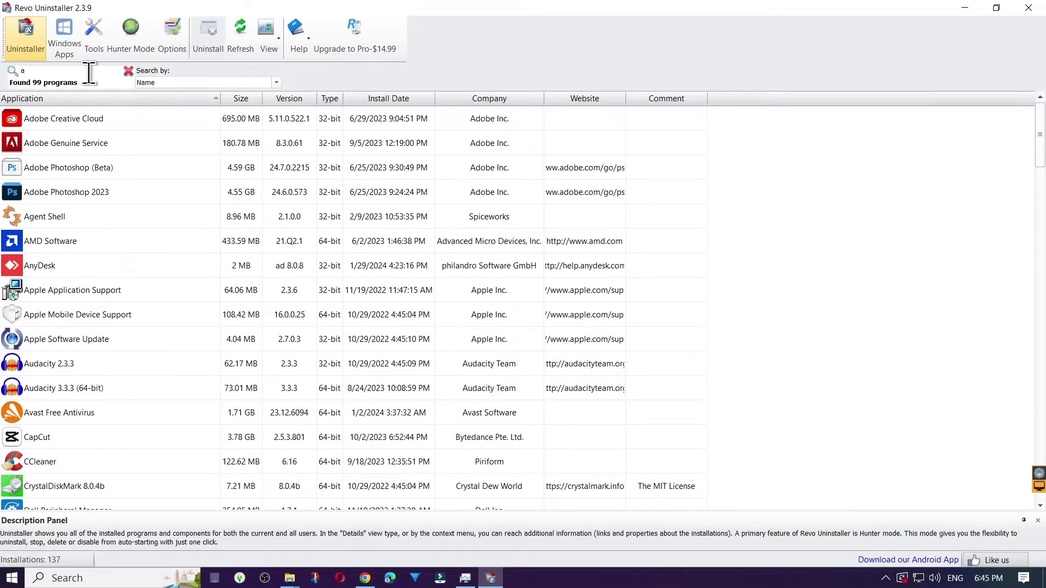
{"action": "type", "text": "ea"}
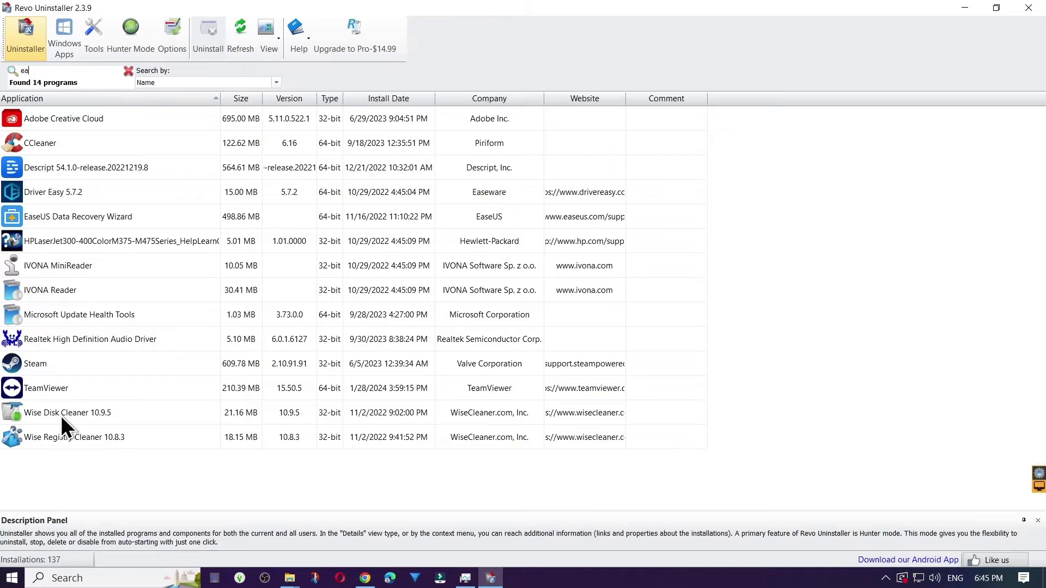
{"action": "type", "text": " app"}
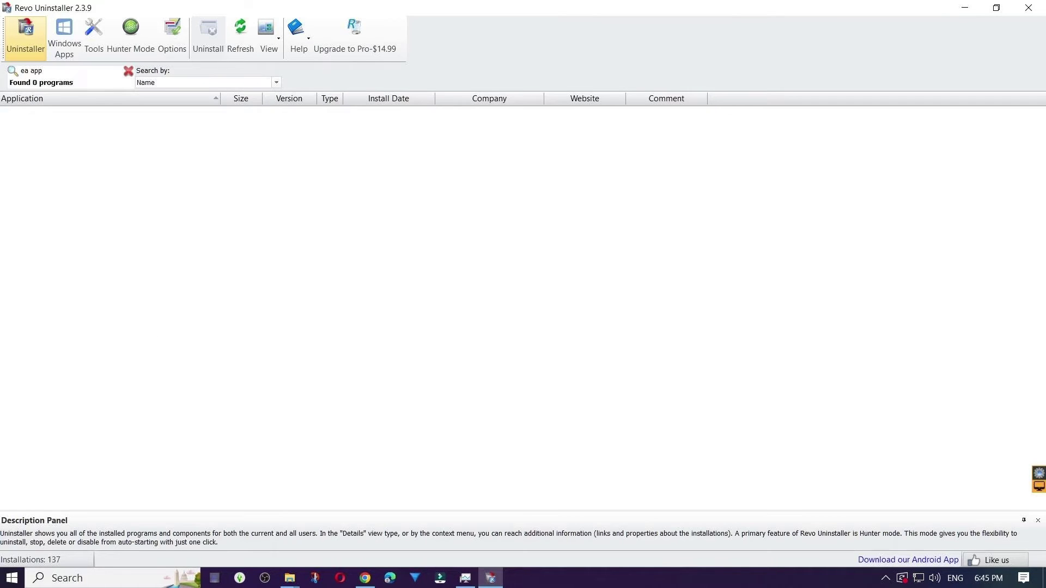
{"action": "key", "text": "BackSpace"}
{"action": "key", "text": "BackSpace"}
{"action": "key", "text": "BackSpace"}
{"action": "key", "text": "BackSpace"}
{"action": "key", "text": "BackSpace"}
{"action": "key", "text": "BackSpace"}
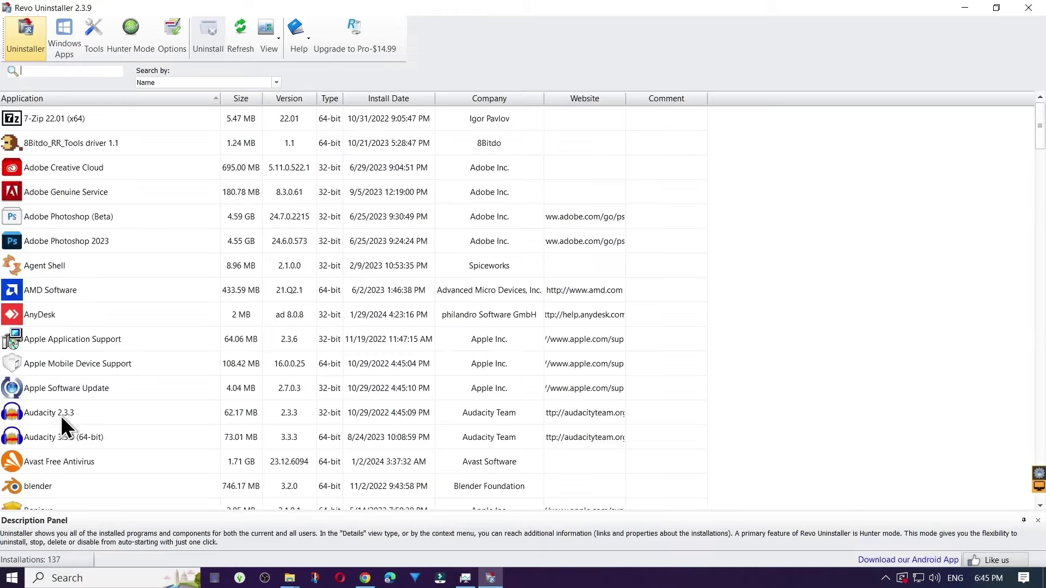
{"action": "left_click", "coordinate": [886, 579]}
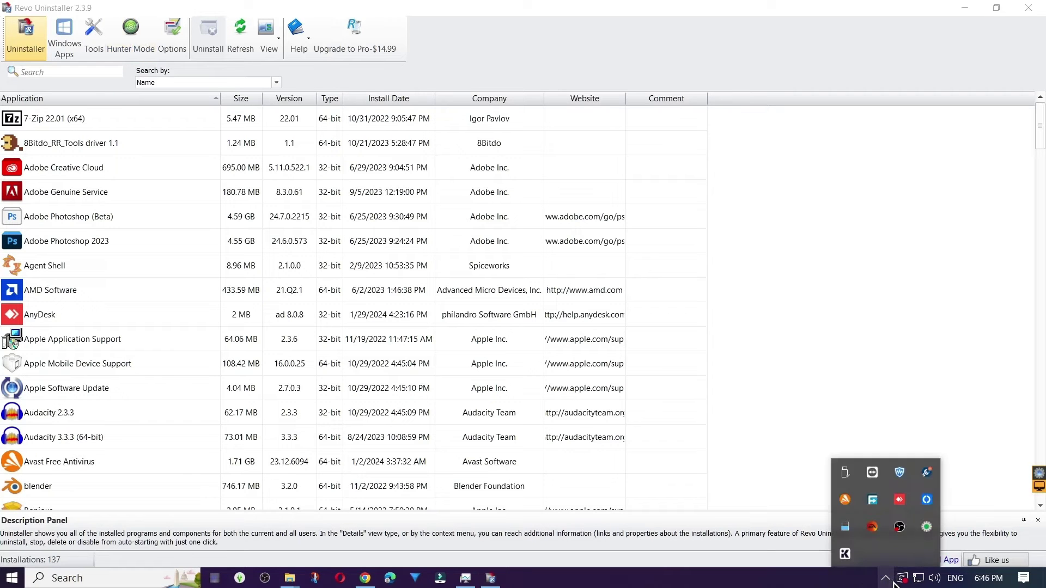
- Shrink the EA app window and target it with Revo's Hunter Mode, identifying EADesktop.exe
{"action": "left_click", "coordinate": [873, 527]}
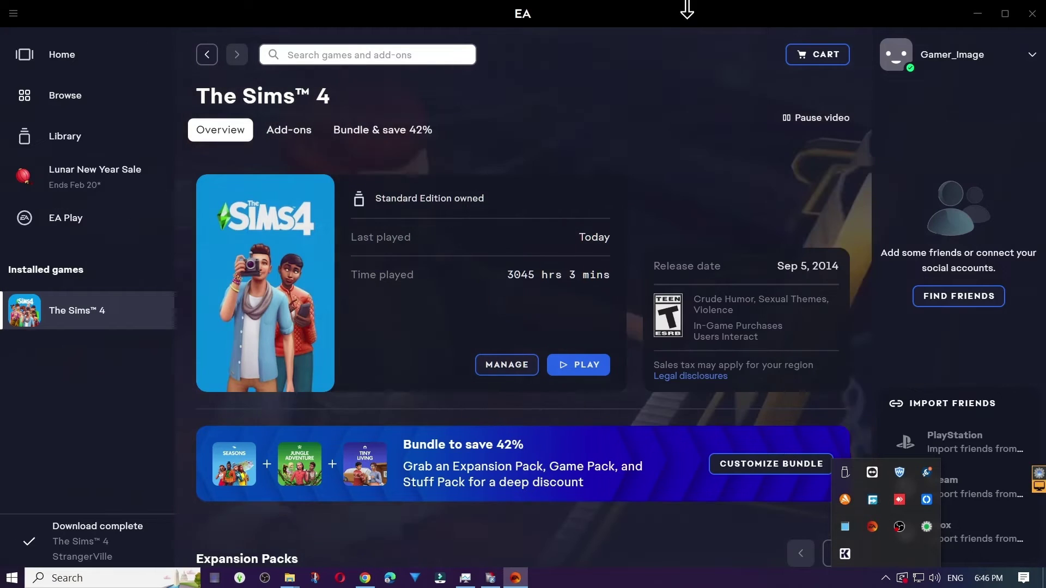
{"action": "double_click", "coordinate": [691, 12]}
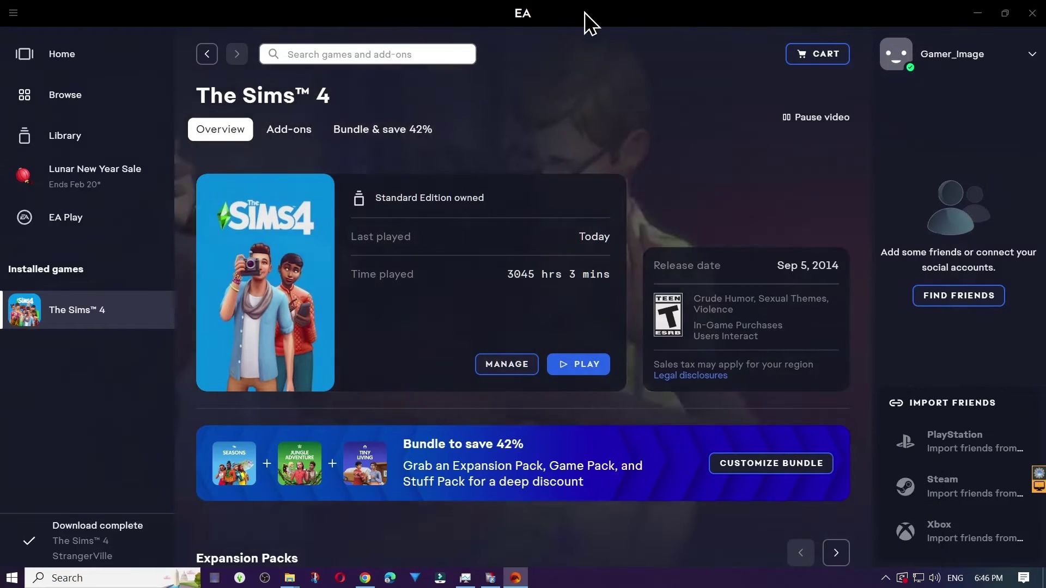
{"action": "left_click_drag", "start_coordinate": [584, 12], "coordinate": [852, 105]}
{"action": "left_click", "coordinate": [116, 35]}
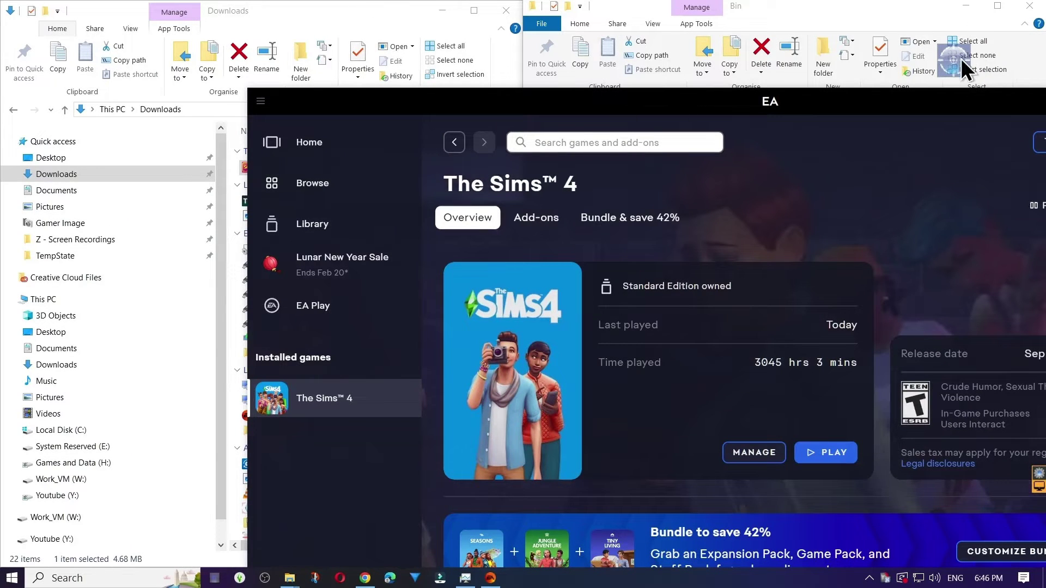
{"action": "left_click_drag", "start_coordinate": [956, 61], "coordinate": [772, 219]}
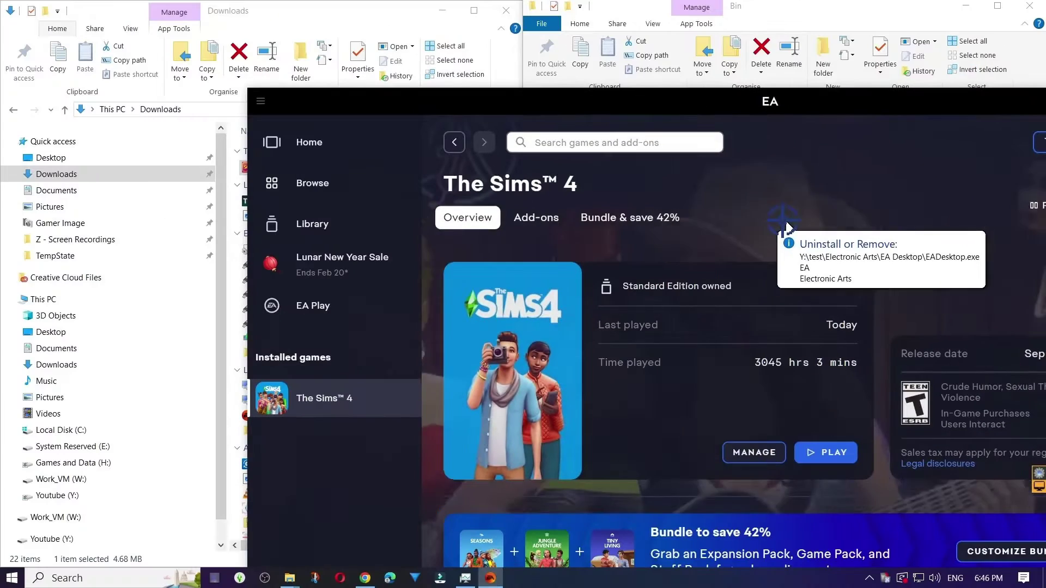
{"action": "left_click_drag", "start_coordinate": [787, 223], "coordinate": [783, 222]}
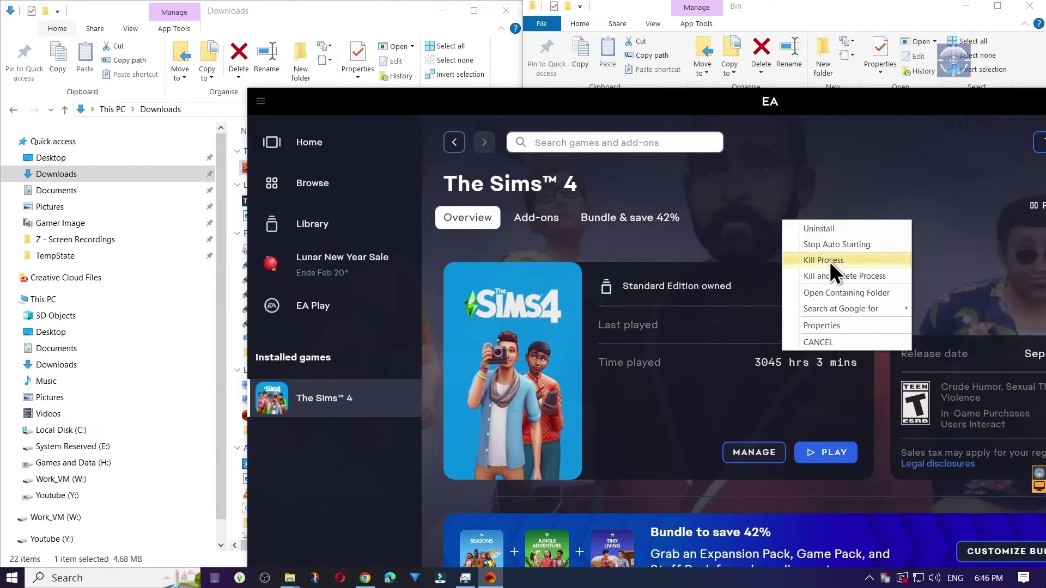
- Uninstall the EA app with the Advanced scan and delete all its leftover registry items
{"action": "left_click", "coordinate": [838, 230]}
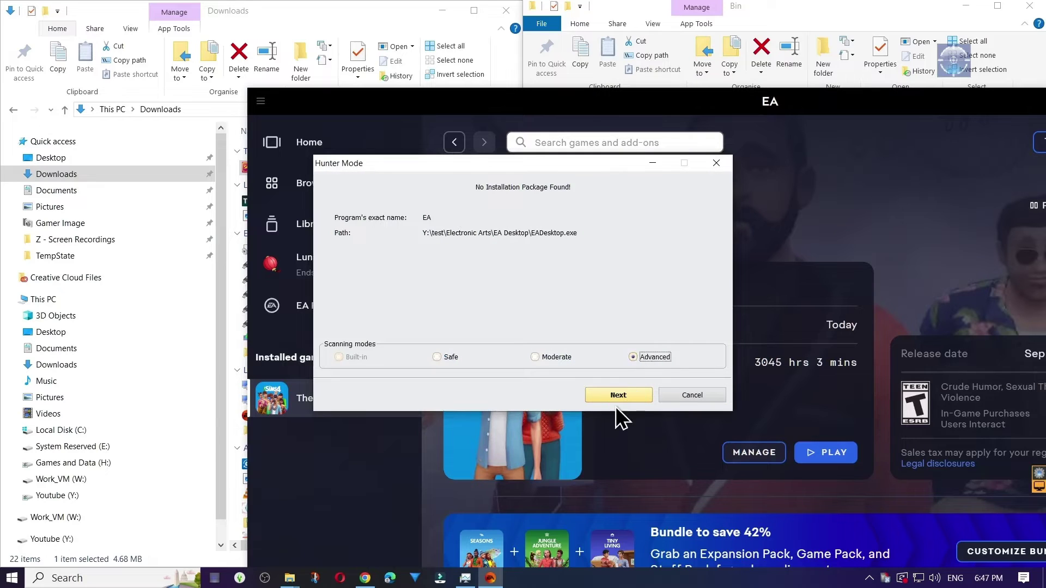
{"action": "left_click", "coordinate": [629, 396]}
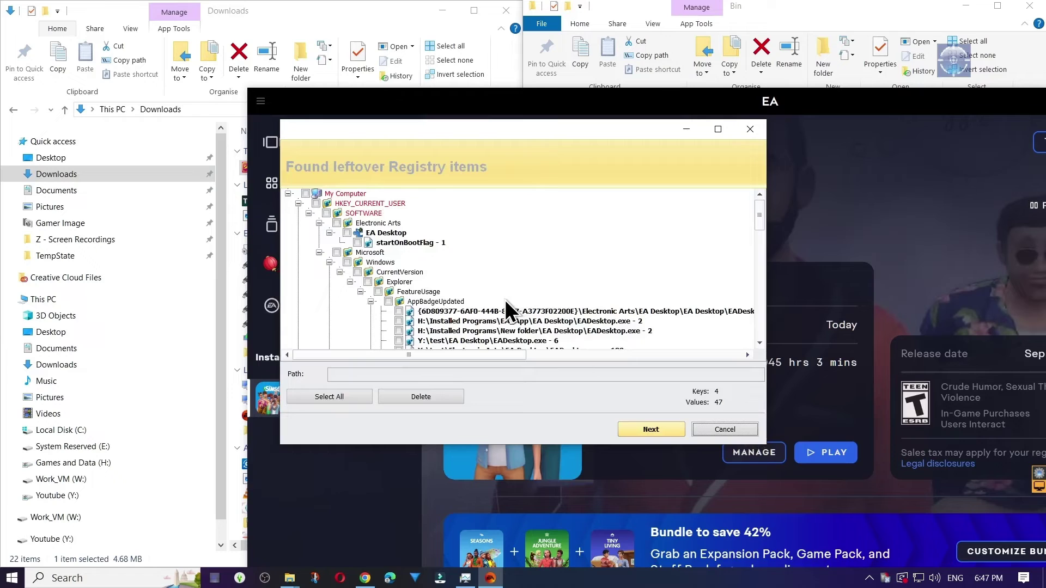
{"action": "left_click", "coordinate": [332, 398]}
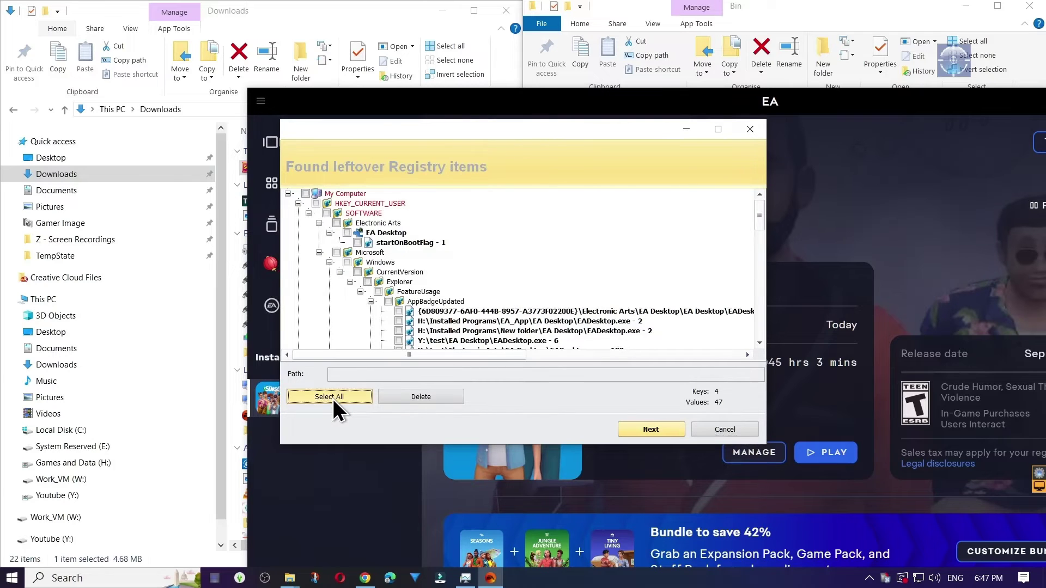
{"action": "left_click", "coordinate": [415, 400]}
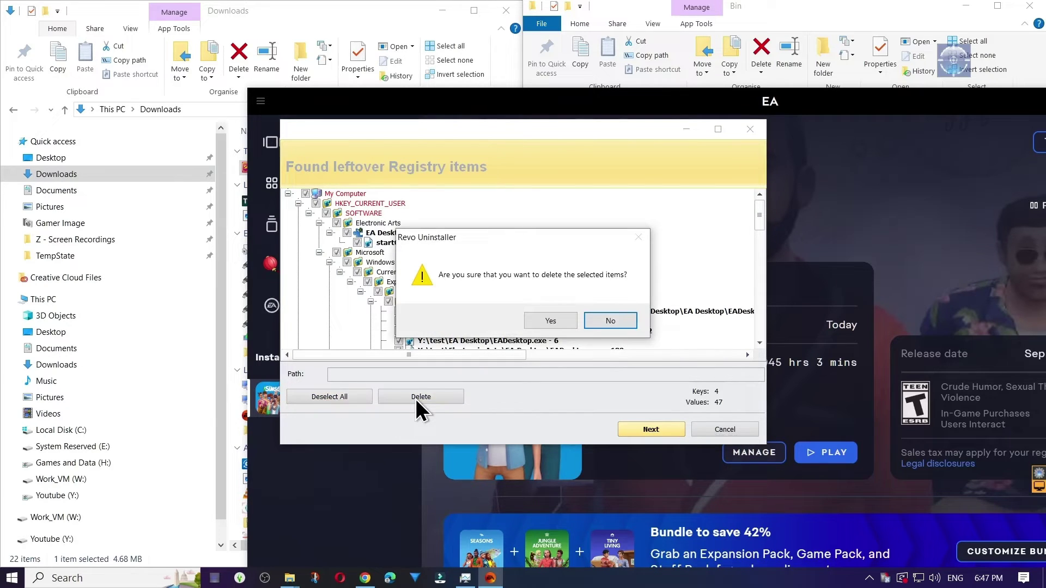
{"action": "left_click", "coordinate": [540, 320]}
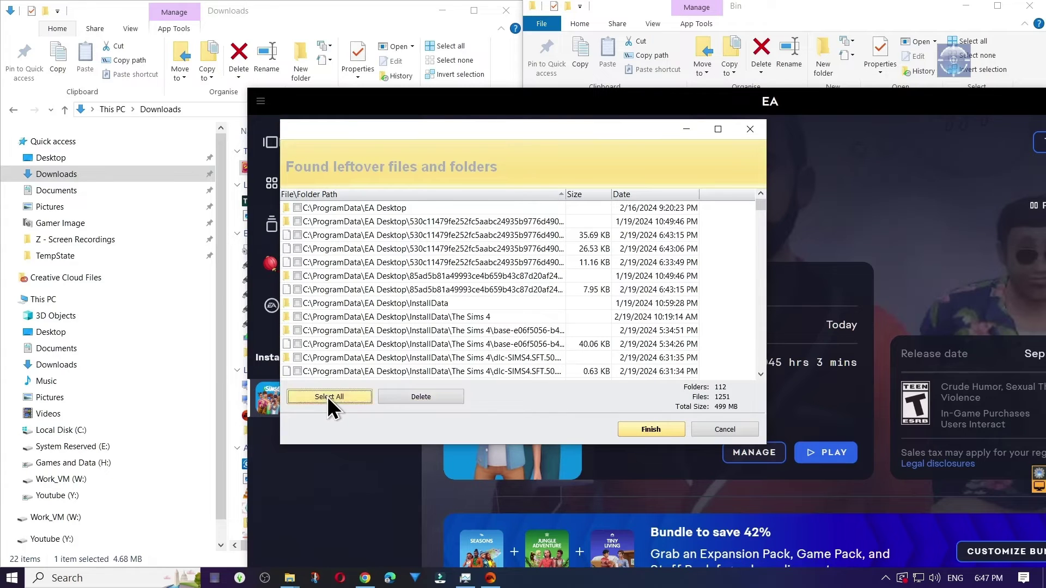
- Delete all leftover EA files and folders, accept removal of the rest at restart, and finish
{"action": "left_click", "coordinate": [327, 397]}
{"action": "left_click", "coordinate": [424, 399]}
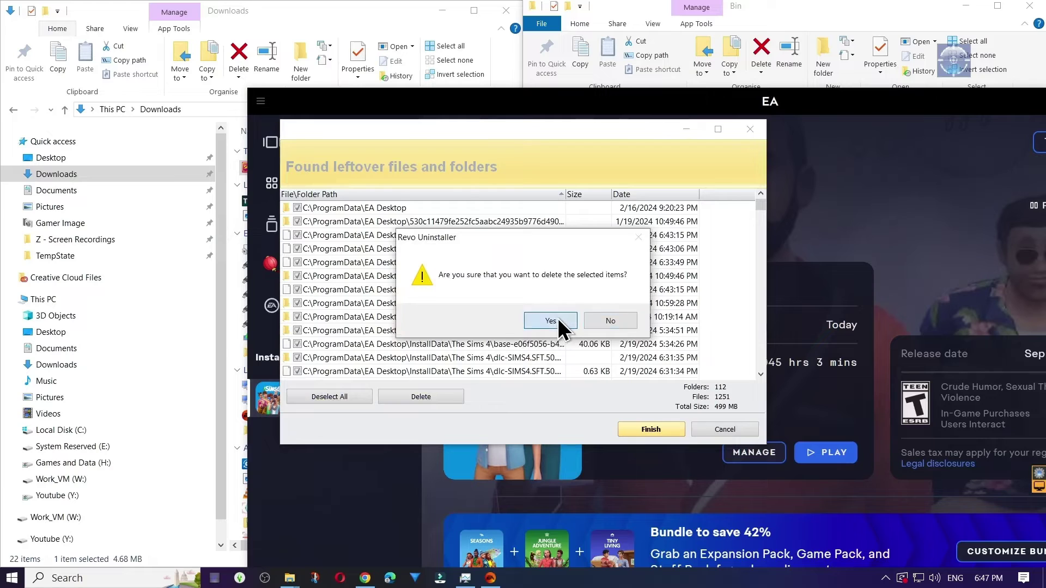
{"action": "left_click", "coordinate": [558, 320]}
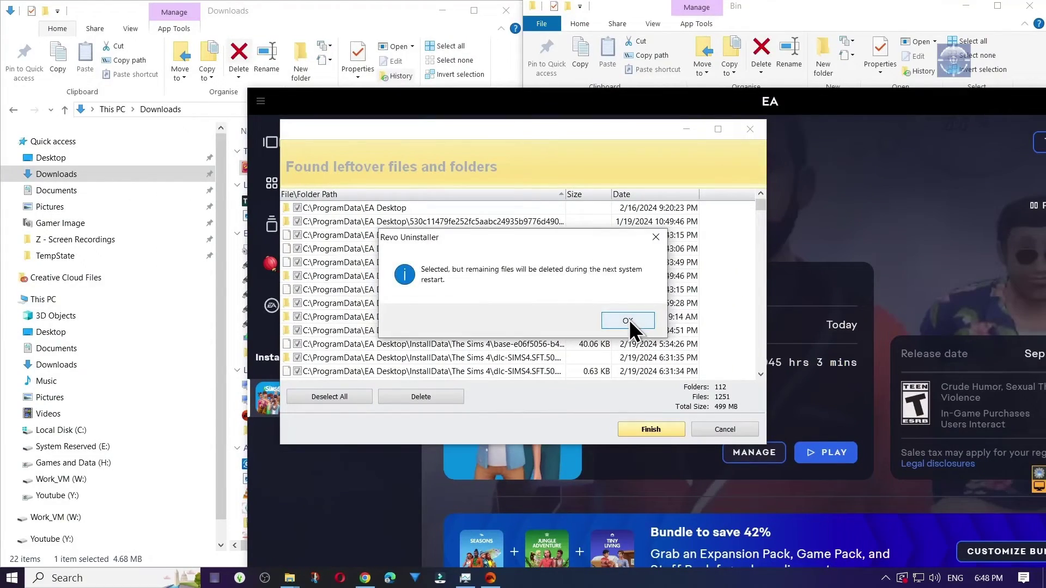
{"action": "left_click", "coordinate": [847, 376]}
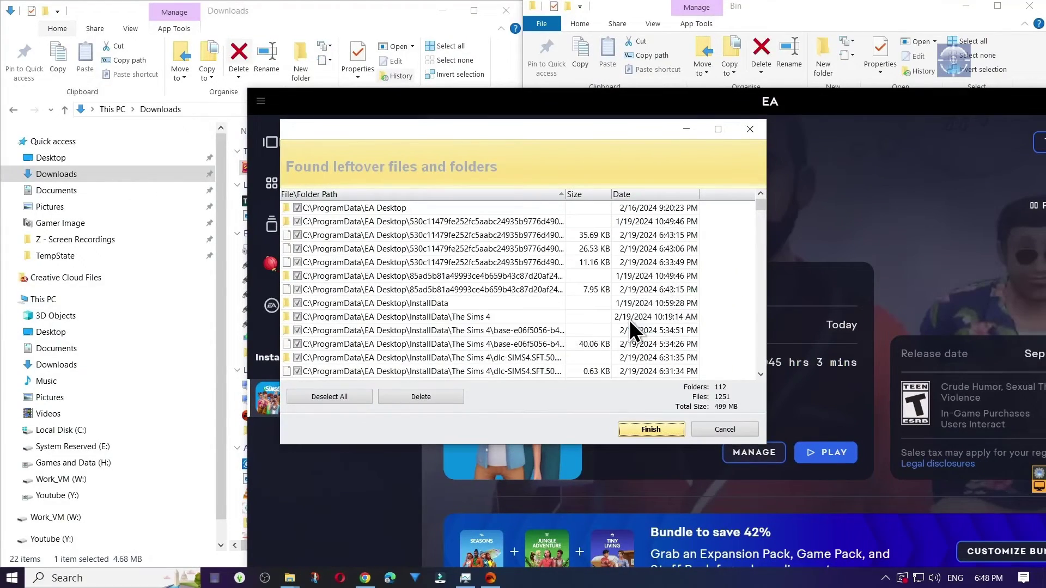
{"action": "left_click", "coordinate": [652, 429]}
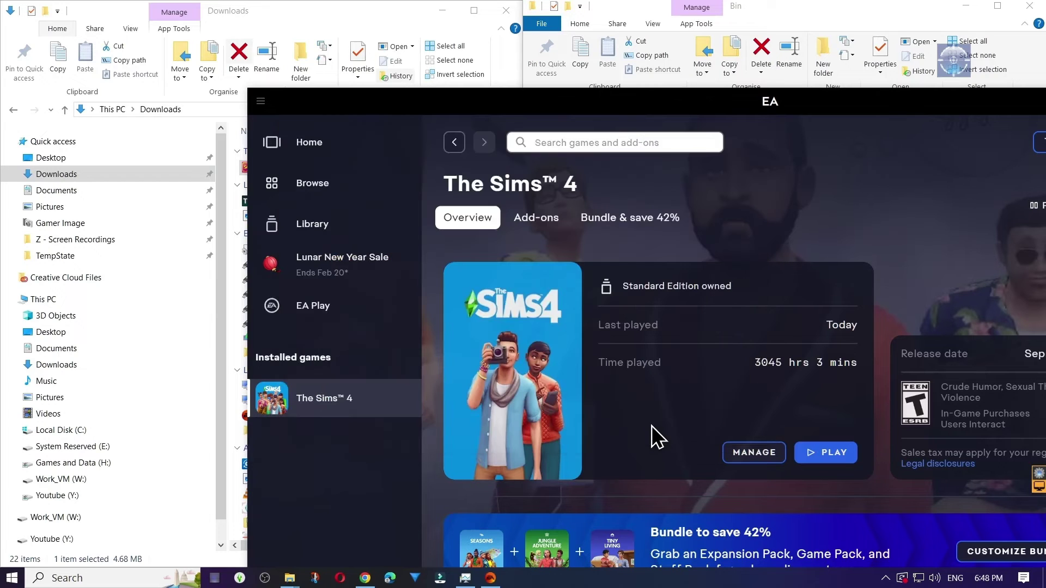
{"action": "left_click_drag", "start_coordinate": [883, 106], "coordinate": [580, 158]}
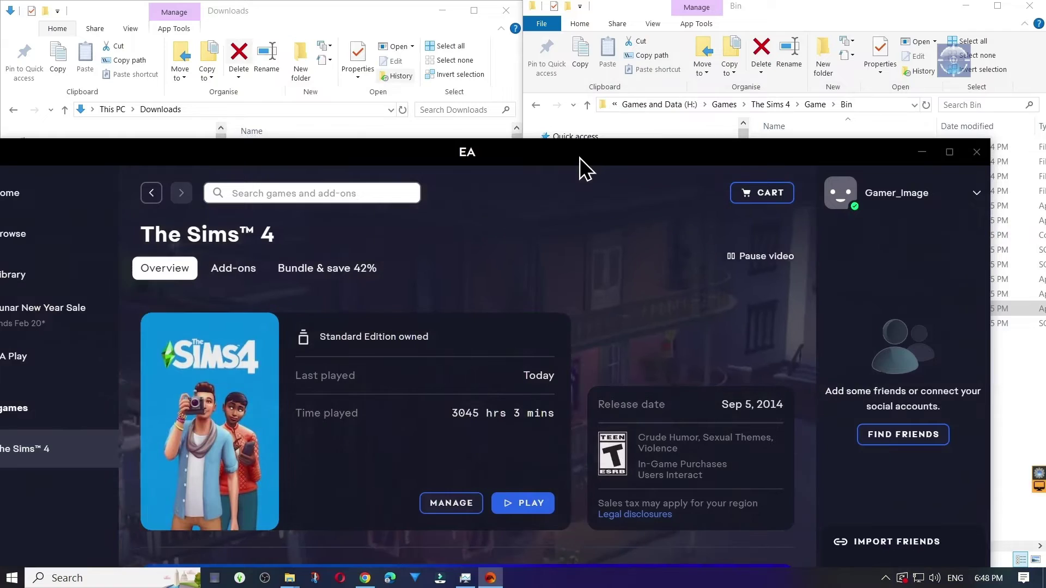
- Close the EA app window and exit it completely from its system tray icon
{"action": "left_click", "coordinate": [976, 152]}
{"action": "left_click", "coordinate": [885, 578]}
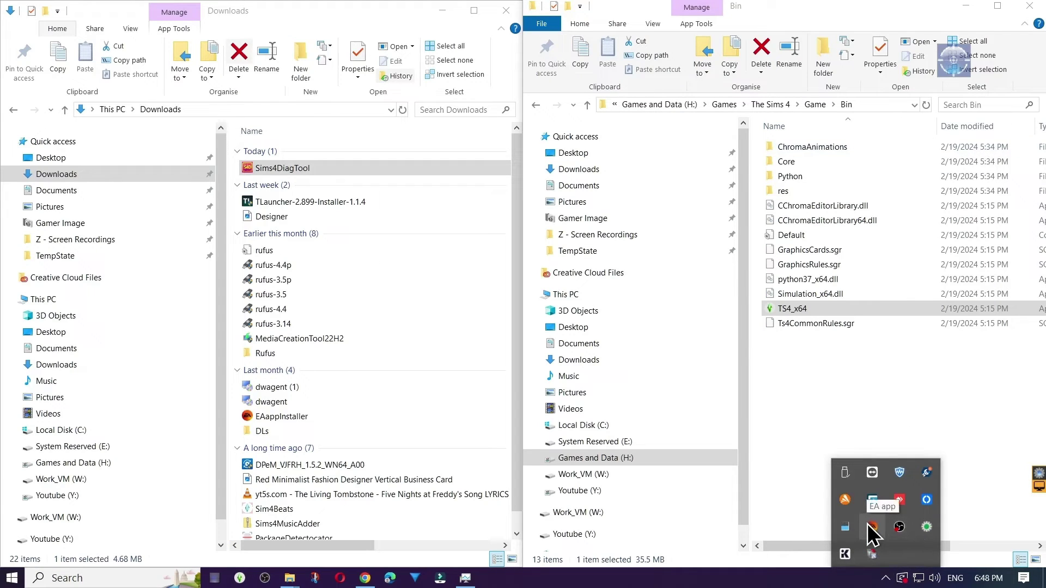
{"action": "right_click", "coordinate": [868, 524]}
{"action": "left_click", "coordinate": [893, 544]}
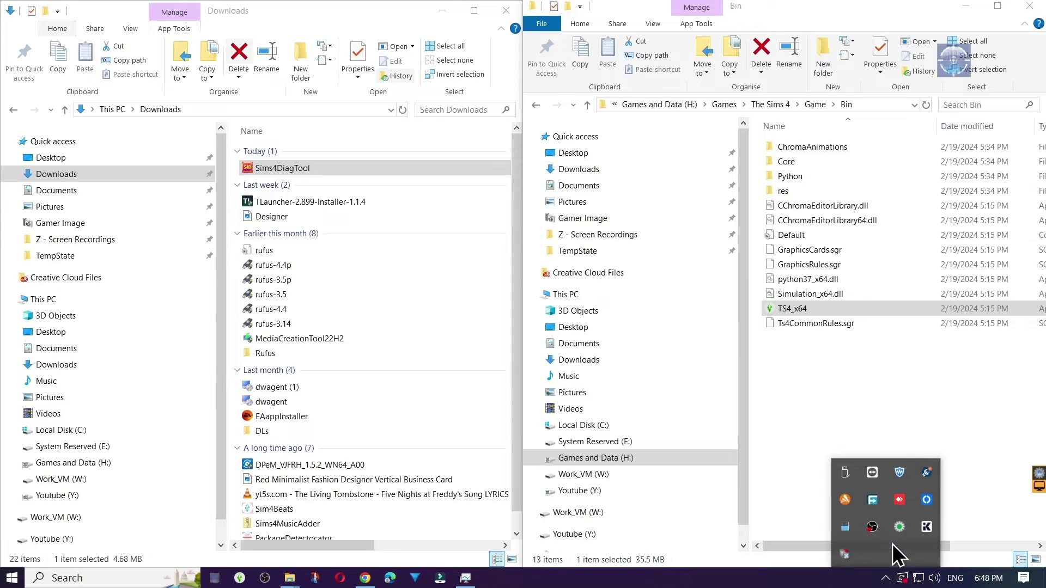
- Search 'ea', try launching it, and delete the broken EALauncher.exe shortcut
{"action": "key", "text": "super"}
{"action": "type", "text": "ea"}
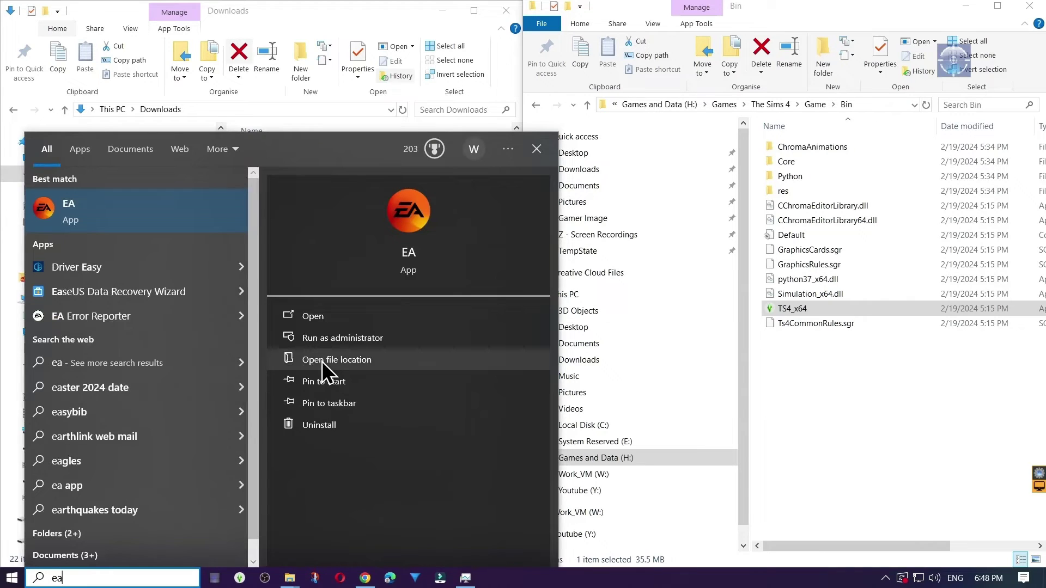
{"action": "left_click", "coordinate": [330, 316]}
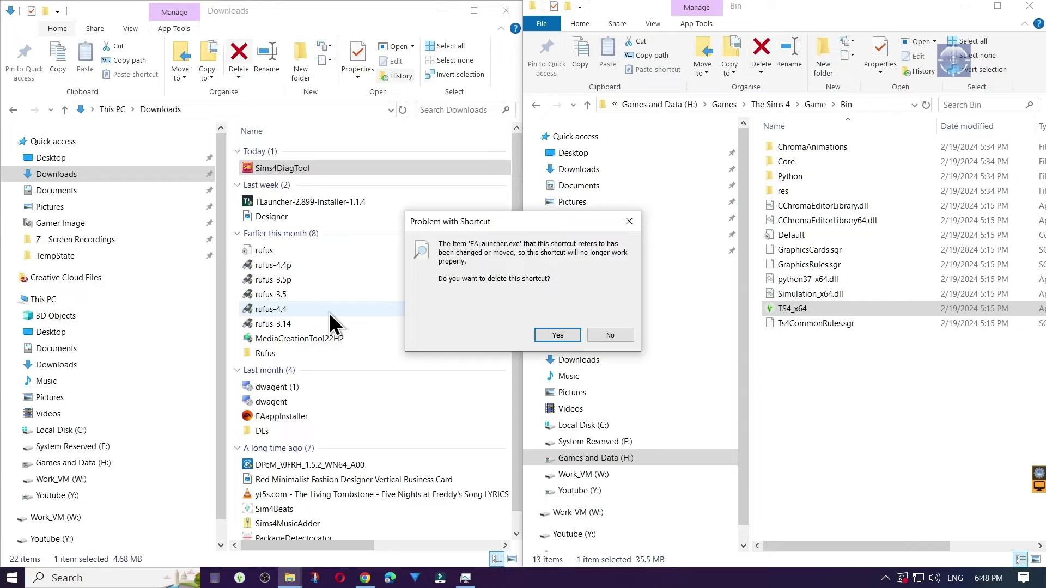
{"action": "left_click", "coordinate": [557, 335]}
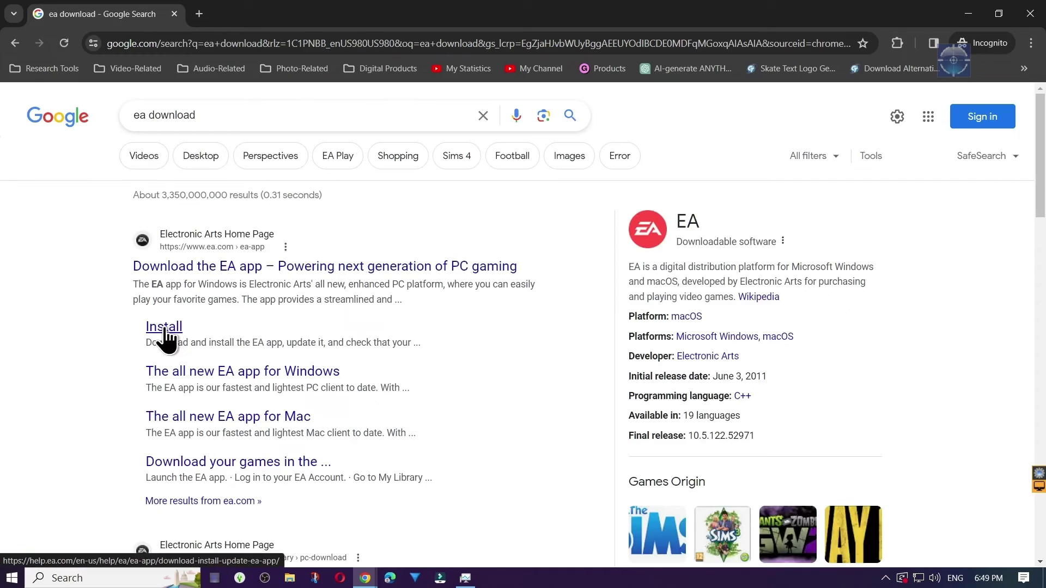
- Download EAappInstaller.exe from ea.com into Downloads, replacing the existing file
{"action": "left_click", "coordinate": [163, 327]}
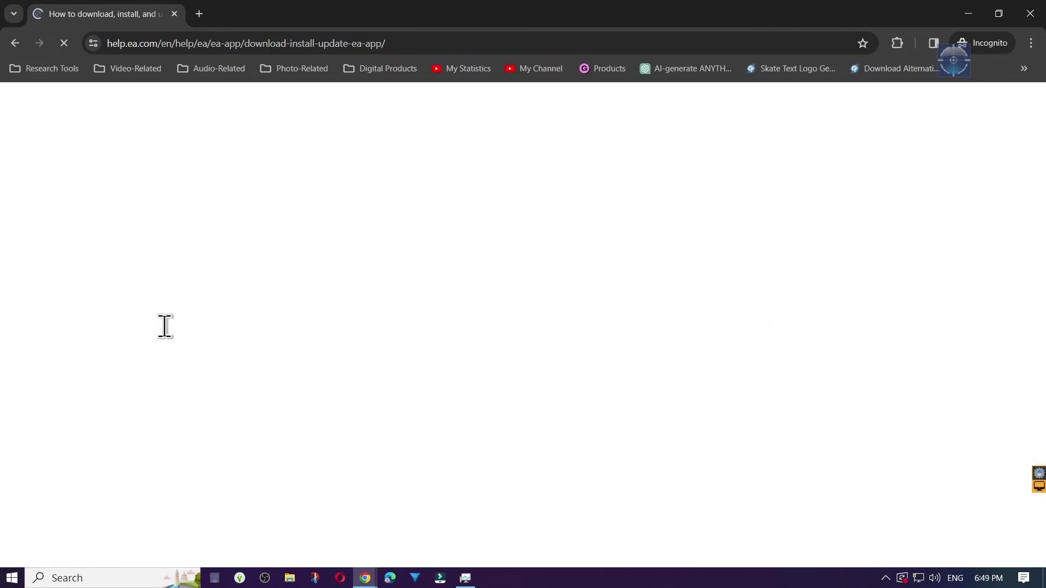
{"action": "left_click", "coordinate": [195, 375]}
{"action": "left_click", "coordinate": [197, 377]}
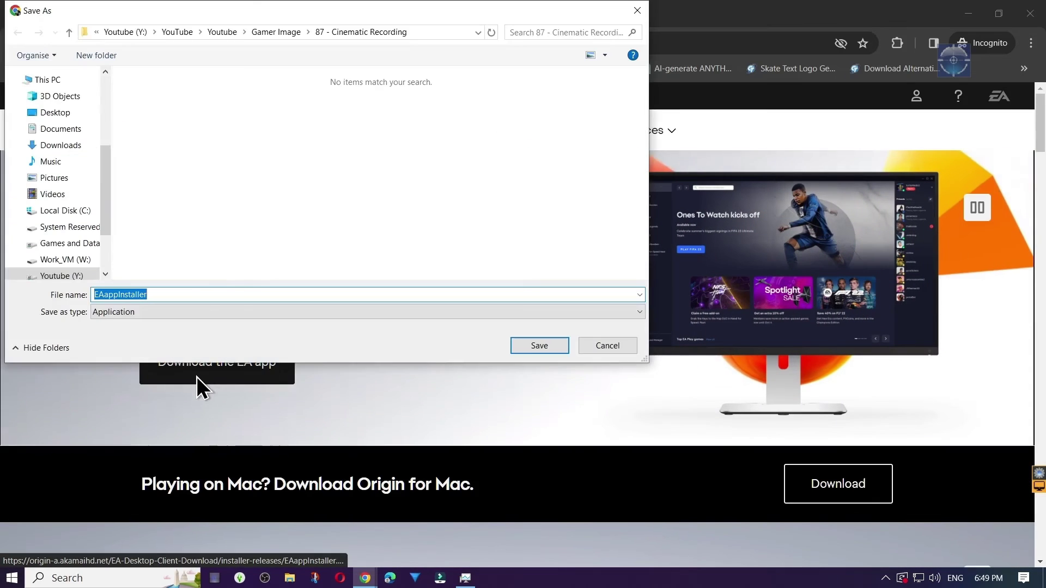
{"action": "left_click", "coordinate": [60, 145]}
{"action": "left_click", "coordinate": [557, 345]}
{"action": "left_click", "coordinate": [564, 295]}
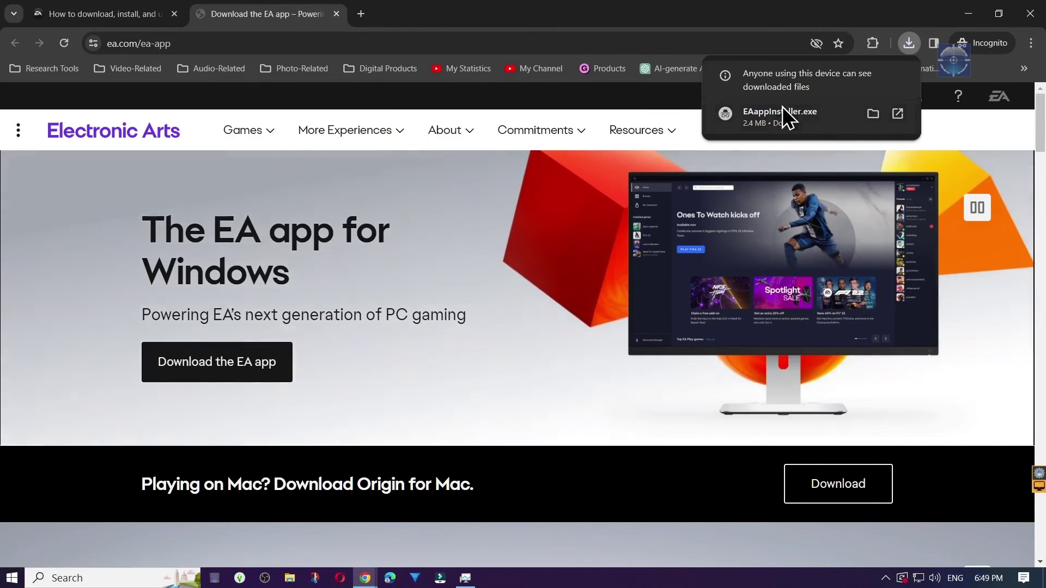
- Run EAappInstaller.exe and reinstall the EA app over the existing install, then minimize it
{"action": "left_click", "coordinate": [783, 106]}
{"action": "left_click", "coordinate": [557, 304]}
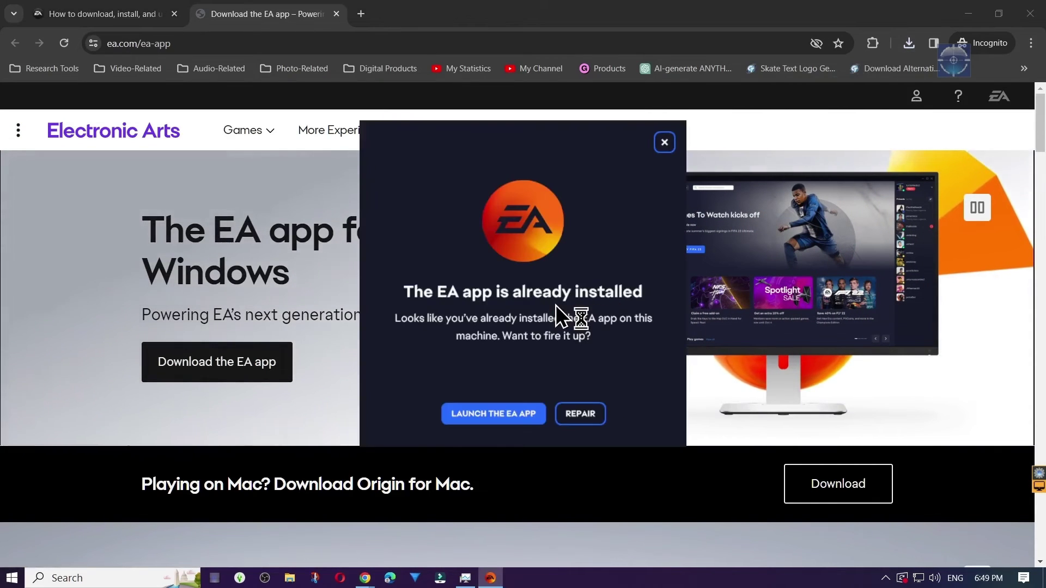
{"action": "left_click", "coordinate": [581, 415]}
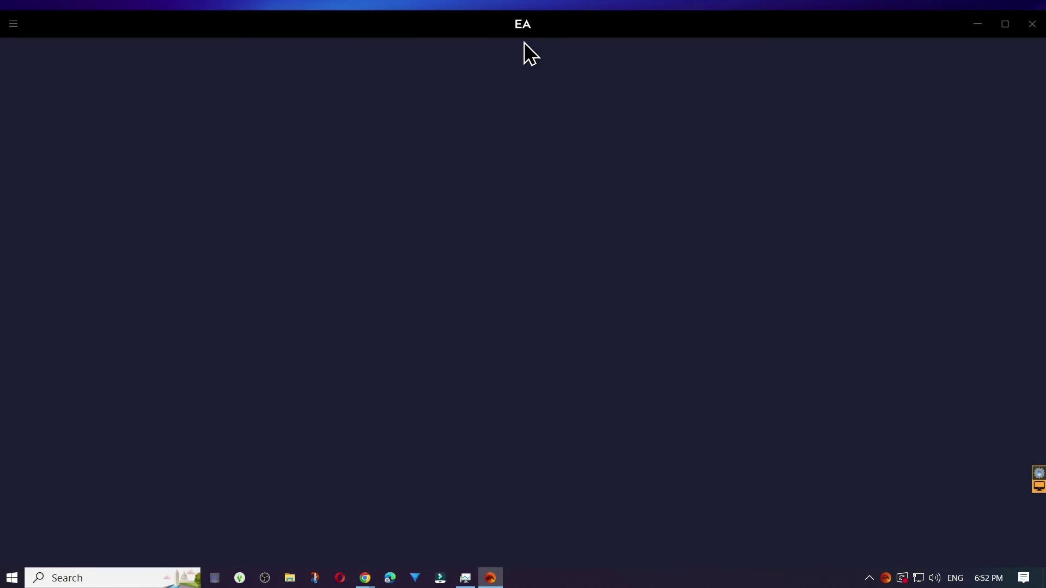
{"action": "double_click", "coordinate": [538, 22]}
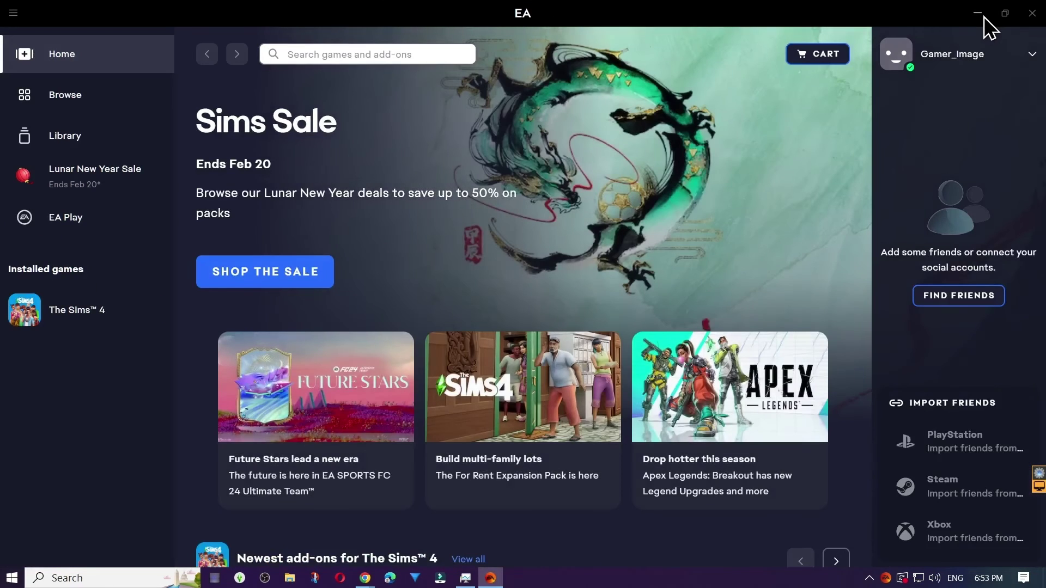
{"action": "left_click", "coordinate": [979, 14]}
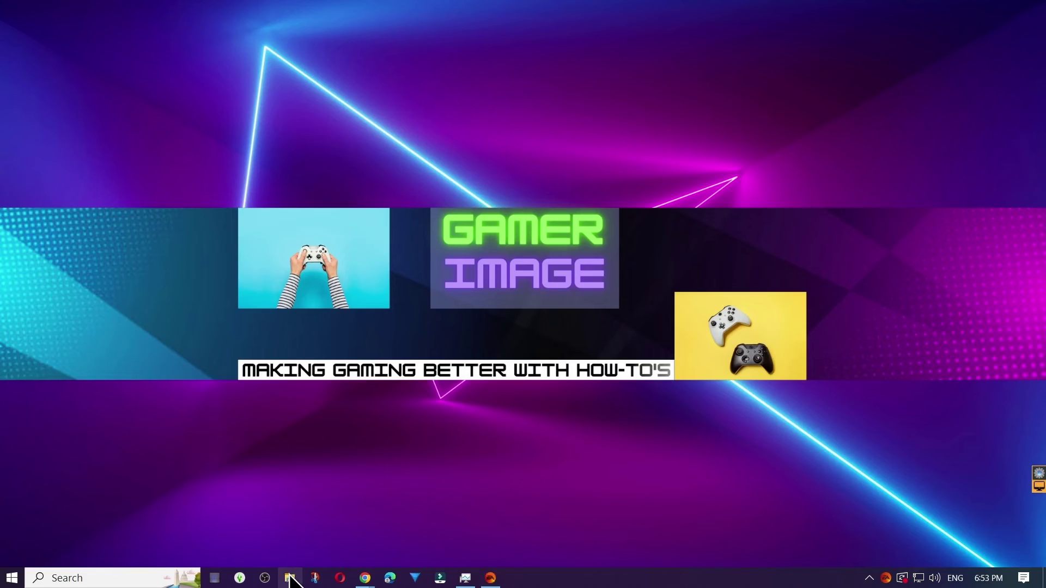
- Browse to H:\Games\The Sims 4\Game\Bin and select the TS4_x64 executable
{"action": "left_click", "coordinate": [291, 579]}
{"action": "scroll", "coordinate": [299, 327], "scroll_direction": "down", "scroll_amount": 5}
{"action": "left_click", "coordinate": [308, 283]}
{"action": "double_click", "coordinate": [501, 256]}
{"action": "double_click", "coordinate": [514, 256]}
{"action": "double_click", "coordinate": [499, 256]}
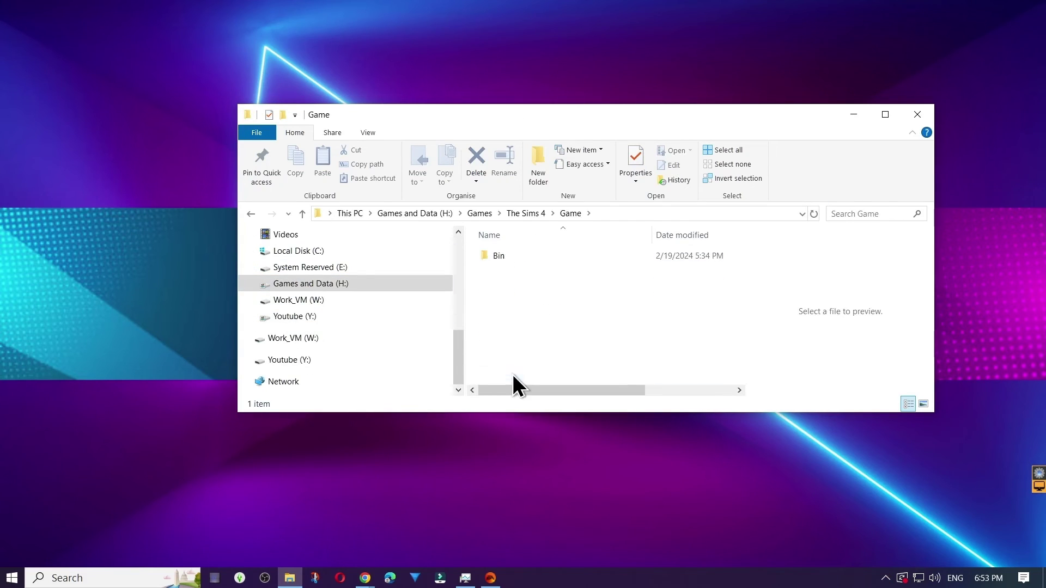
{"action": "scroll", "coordinate": [512, 376], "scroll_direction": "down", "scroll_amount": 2}
{"action": "left_click", "coordinate": [509, 364]}
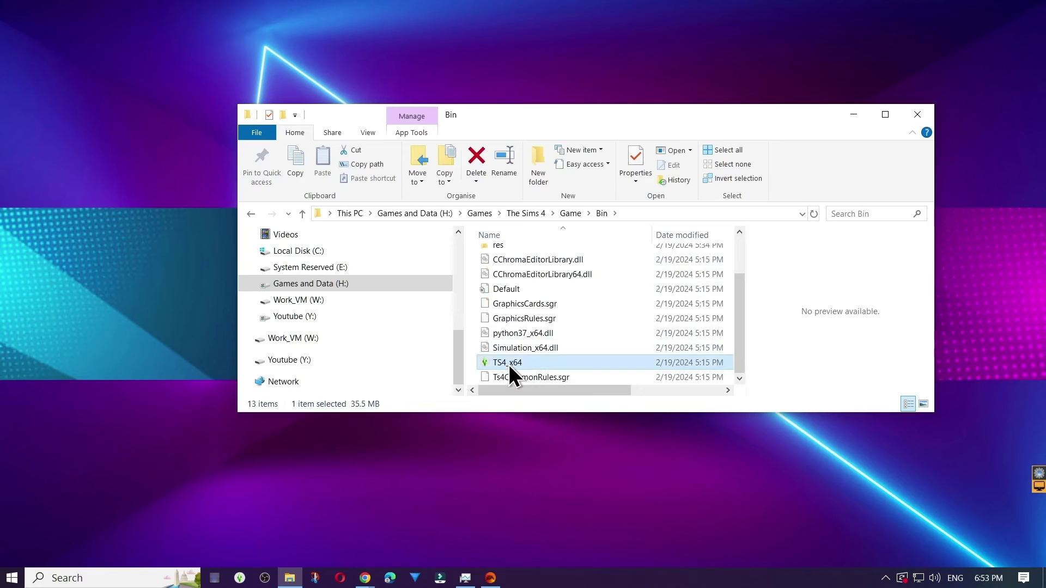